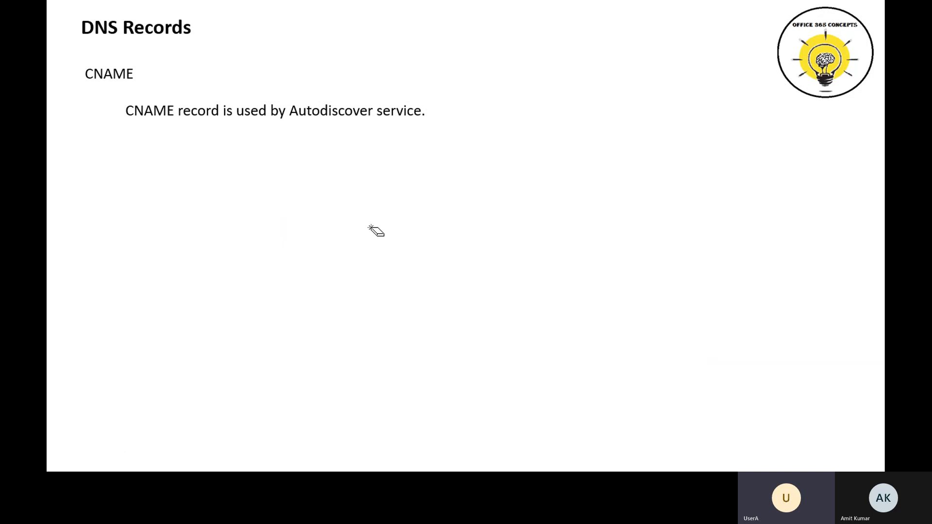
key(Right)
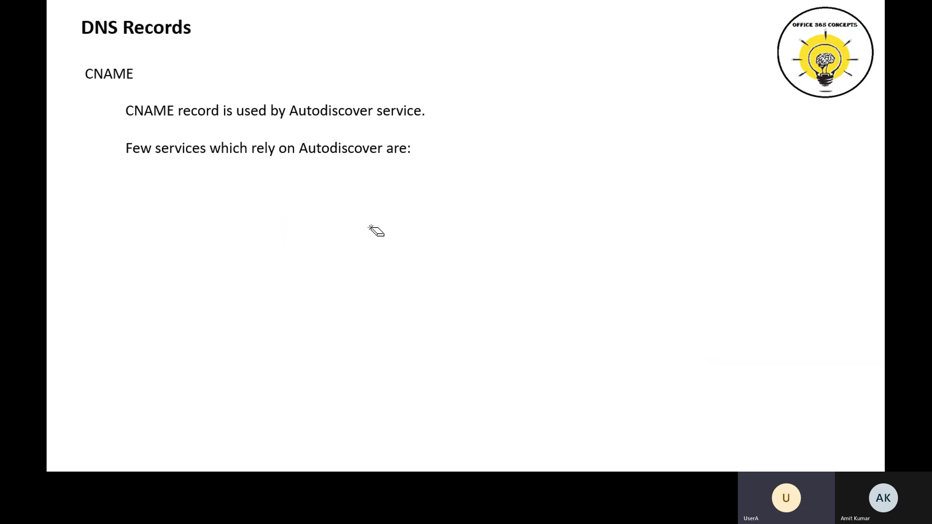
key(Right)
key(Right)
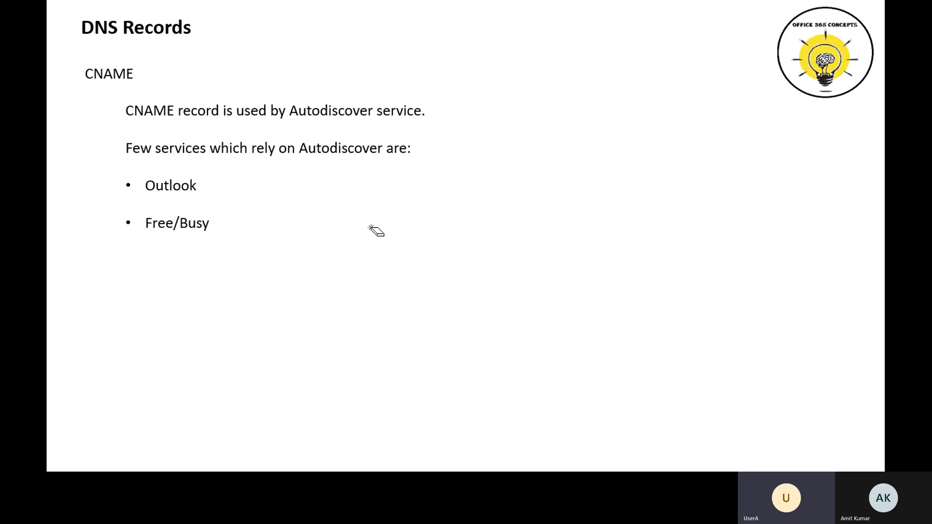
Step: Switch to the Office 365 portal in Chrome, check the signed-in account and open the Microsoft 365 admin center
key(alt+Tab)
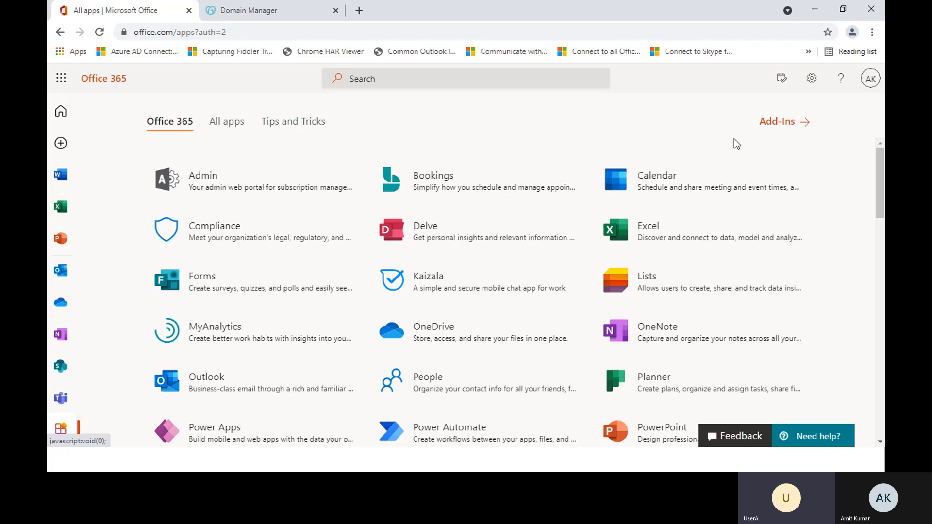
click(870, 80)
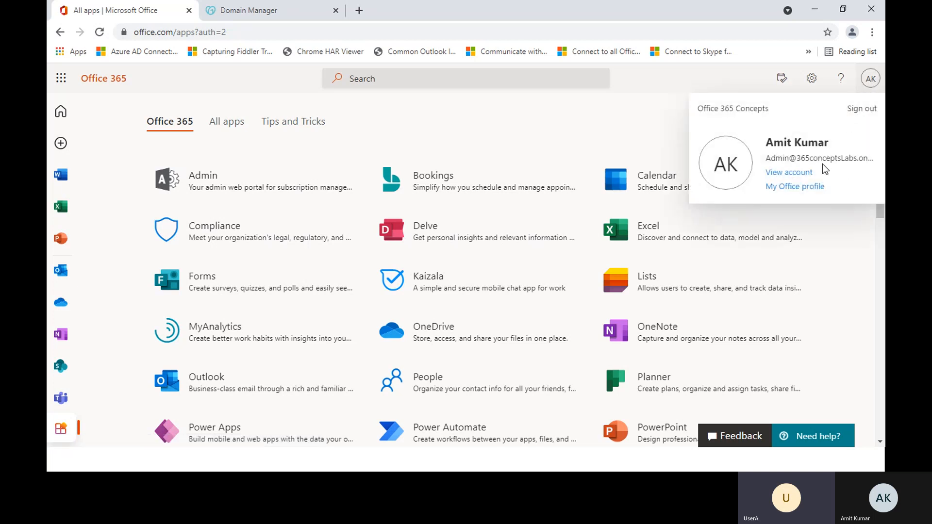
click(484, 137)
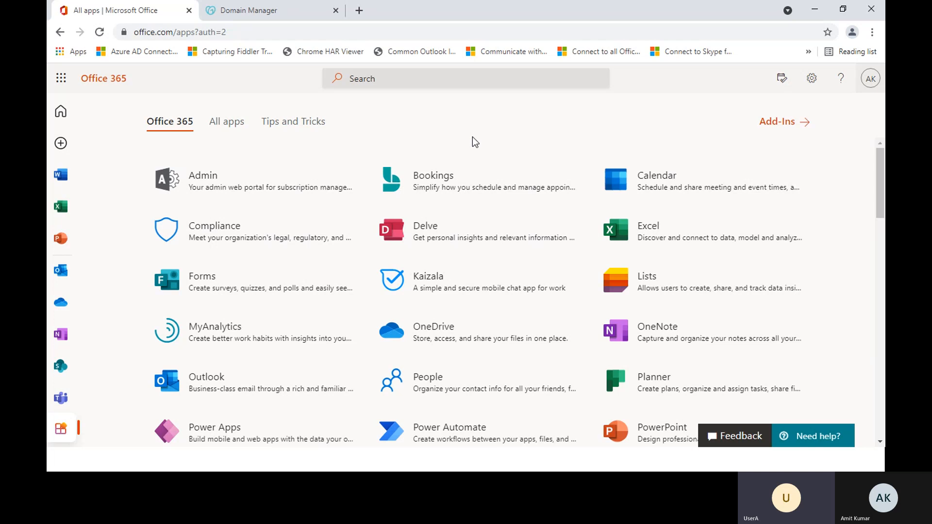
click(203, 181)
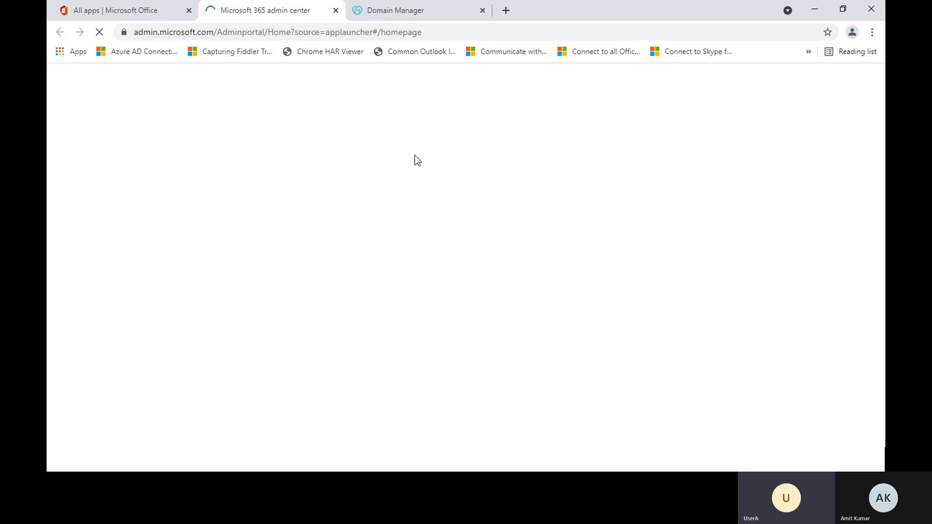
Step: Examine the domain name and existing DNS records on GoDaddy's DNS Management page for office365concepts.com
click(383, 7)
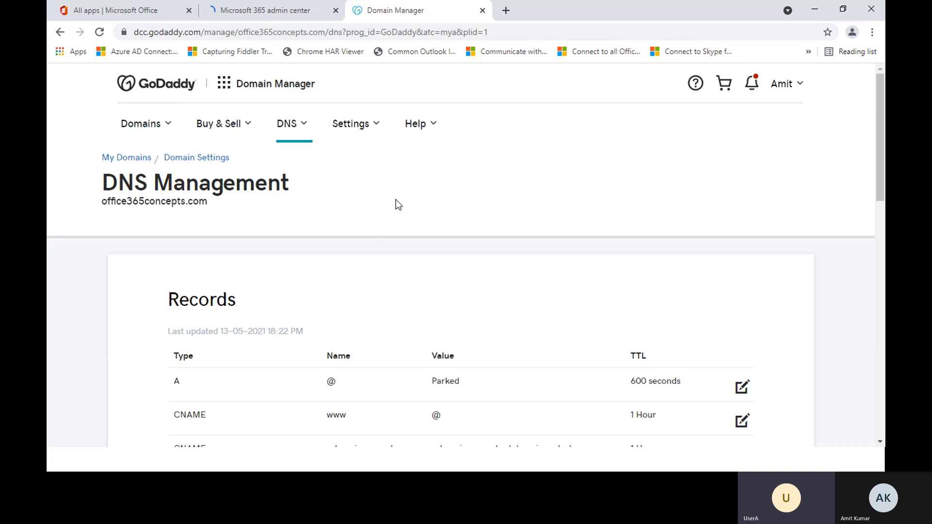
drag(101, 202, 207, 207)
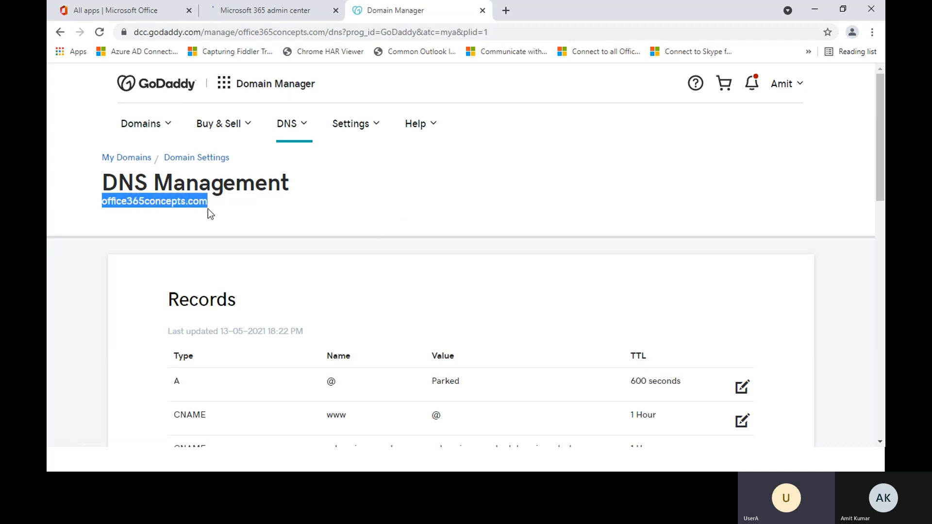
click(160, 216)
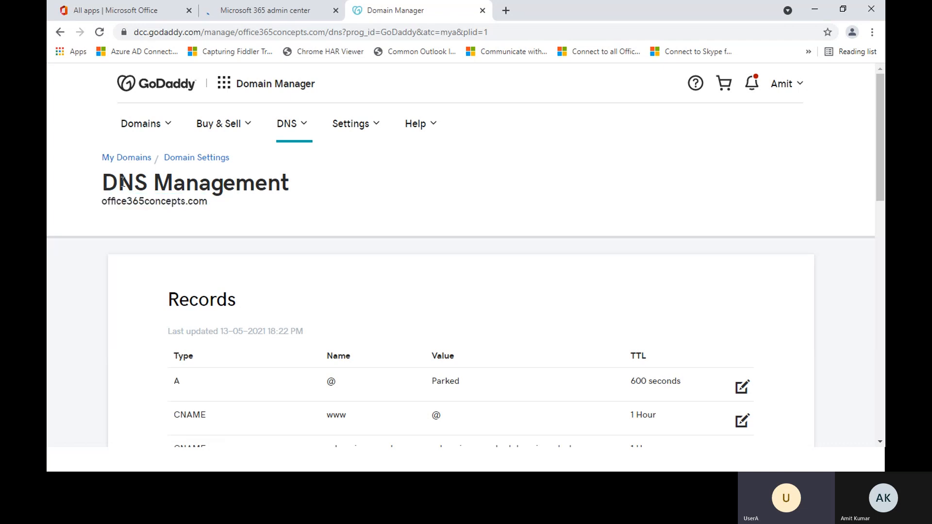
drag(103, 183, 291, 193)
click(345, 199)
scroll(421, 239, down, 4)
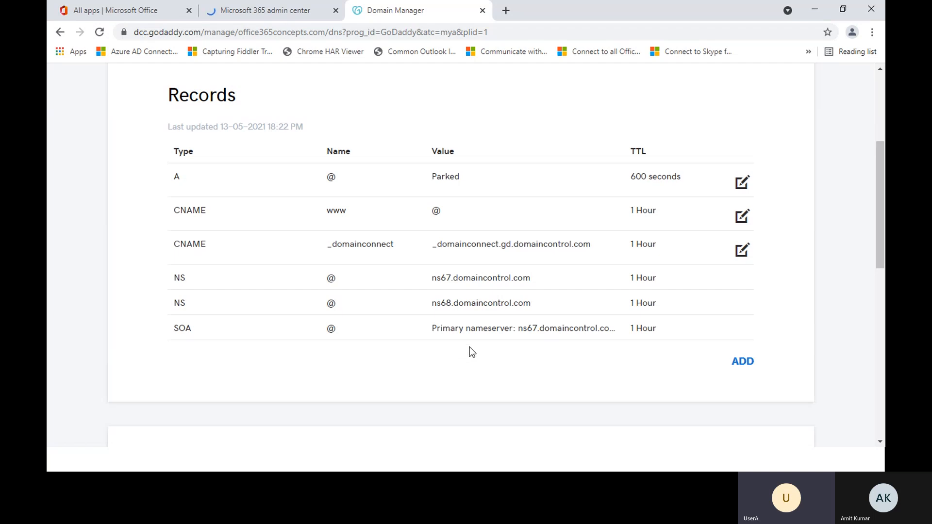
scroll(470, 347, up, 4)
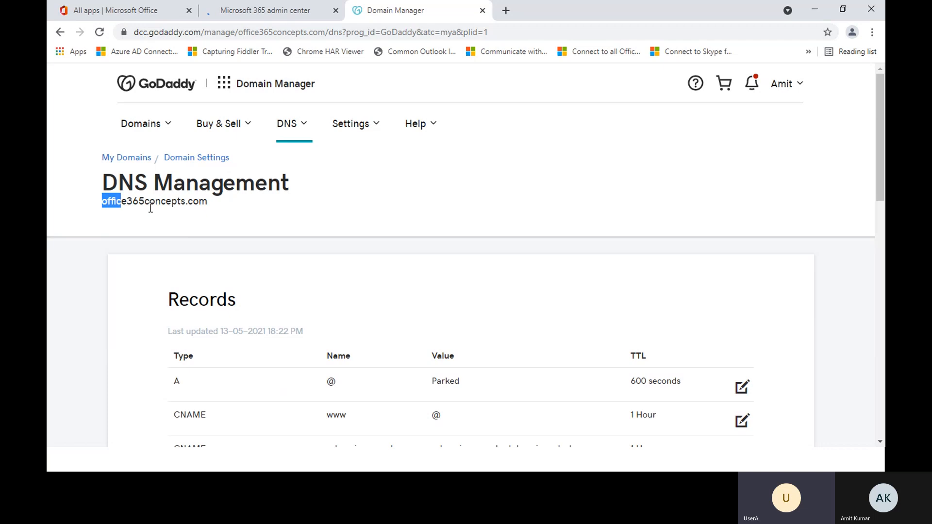
drag(150, 207, 211, 208)
click(254, 217)
Step: Return to the Microsoft 365 admin center and open the Domains page in its settings
click(271, 7)
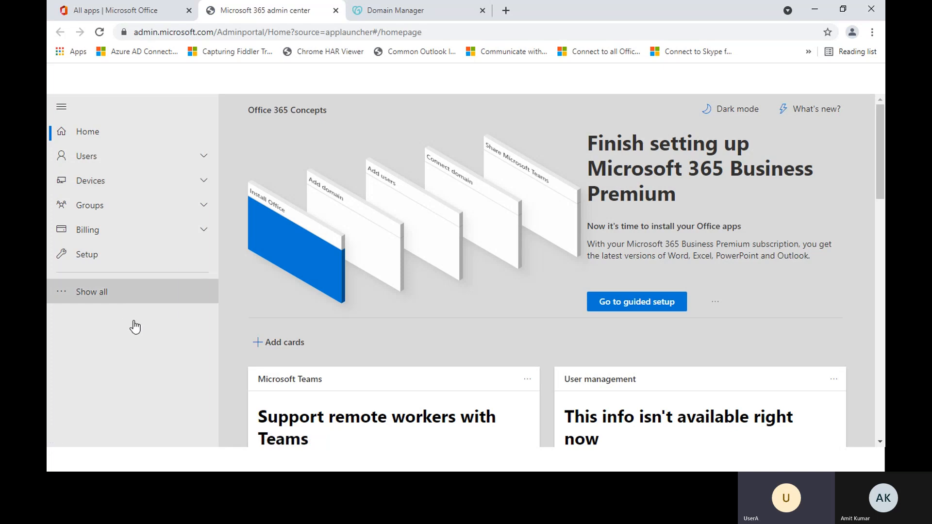
click(129, 291)
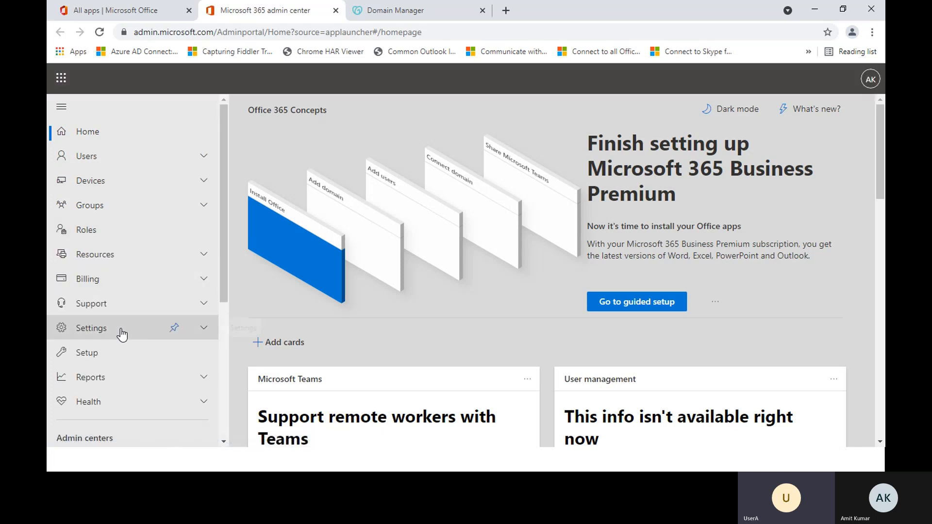
click(106, 334)
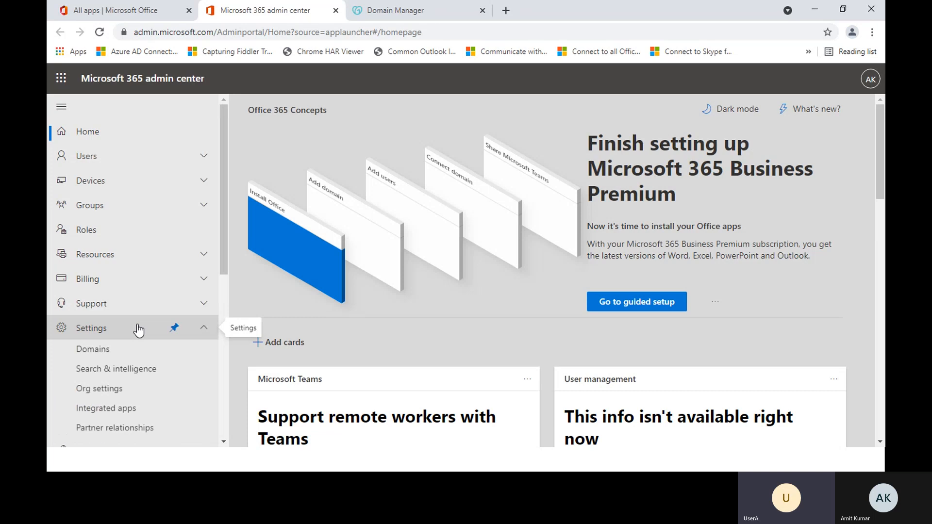
scroll(104, 330, down, 2)
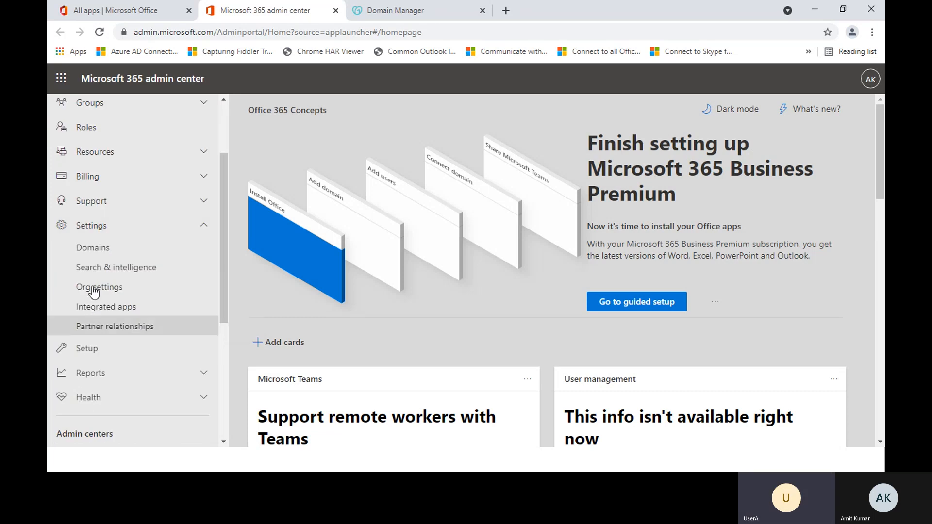
click(93, 250)
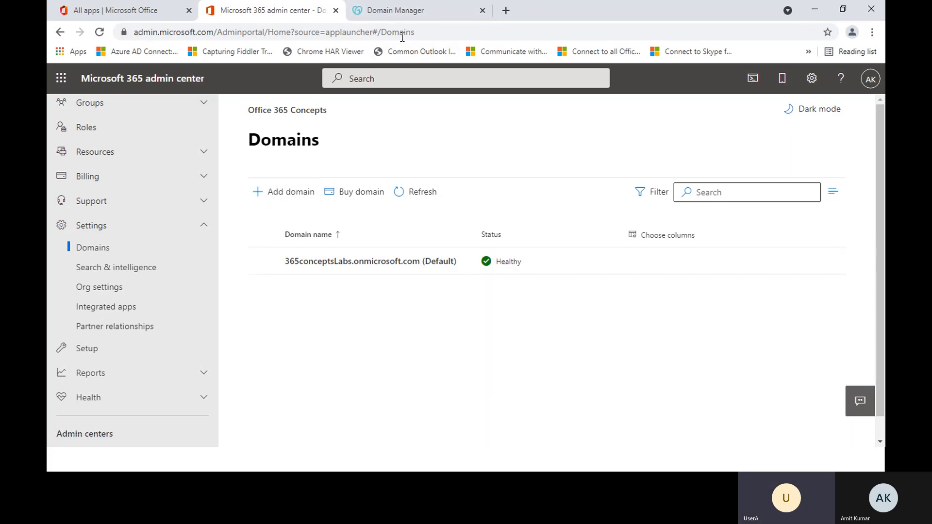
Step: Check the domain name in GoDaddy and submit office365concepts.com as a new domain in the Microsoft 365 admin center
click(407, 12)
drag(92, 202, 208, 204)
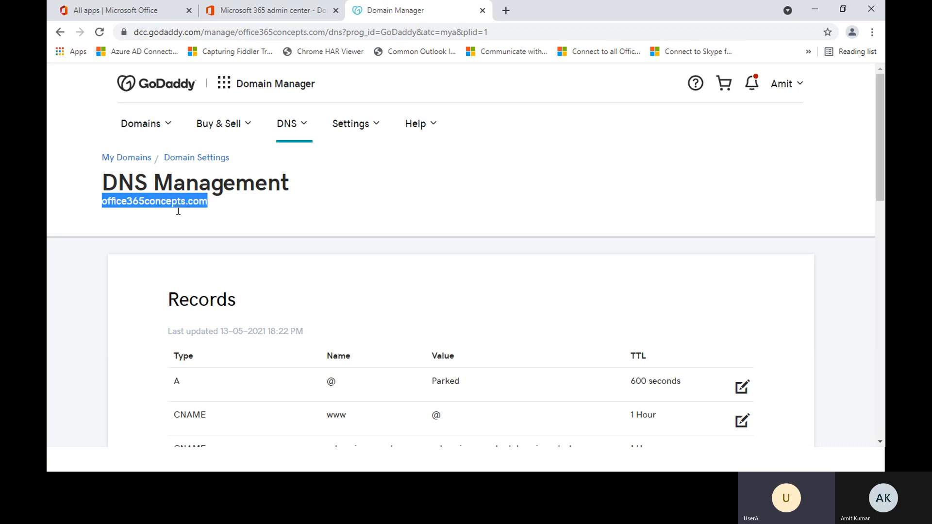
click(141, 219)
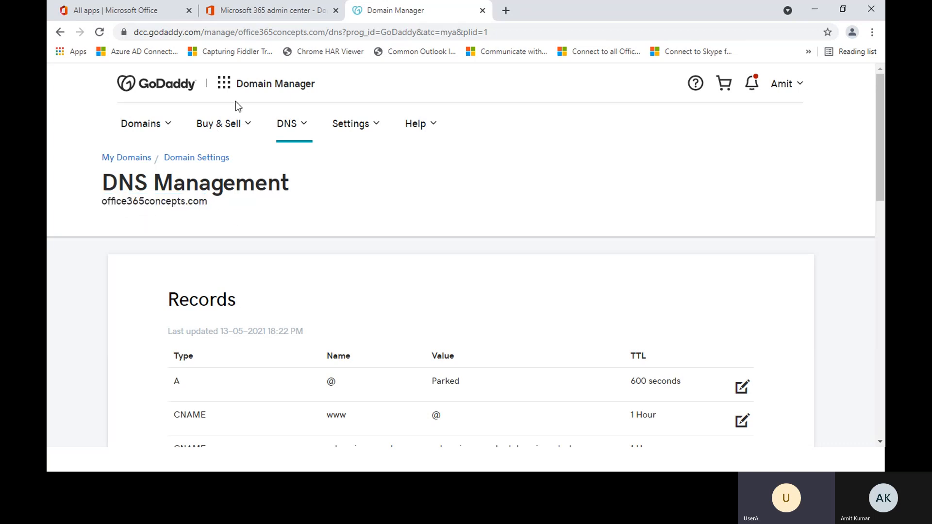
click(270, 12)
click(297, 195)
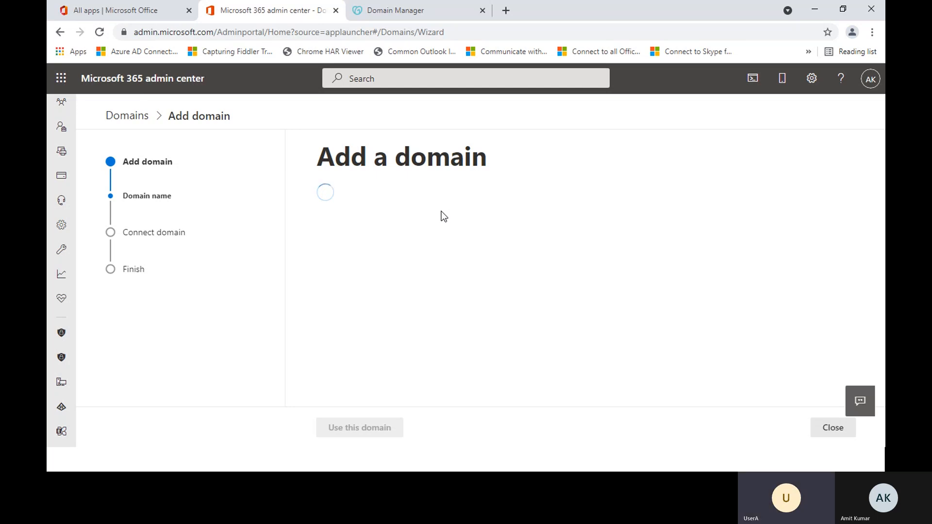
click(374, 249)
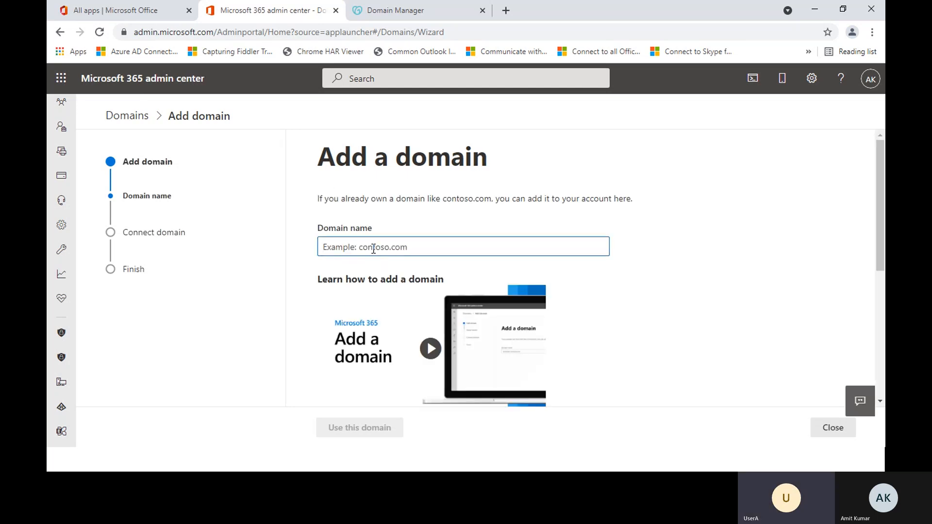
text(office)
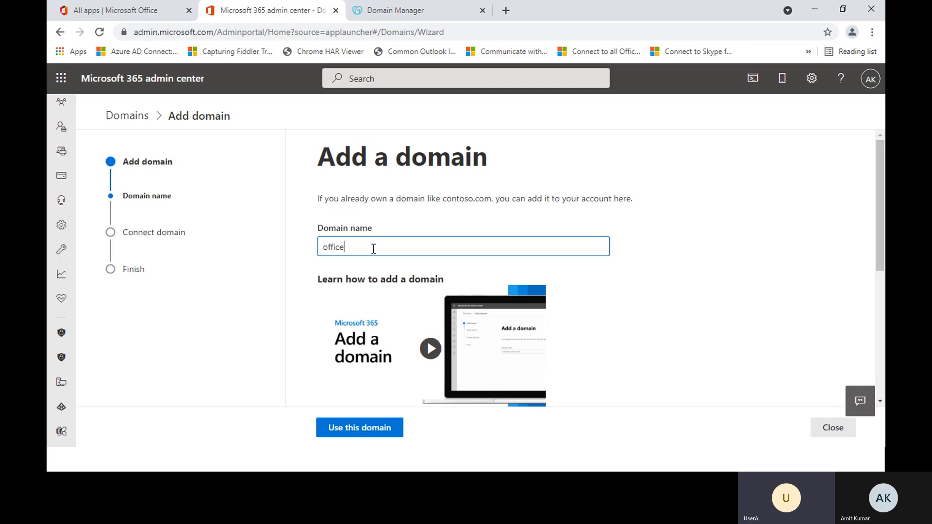
text(365concepts.com)
click(356, 428)
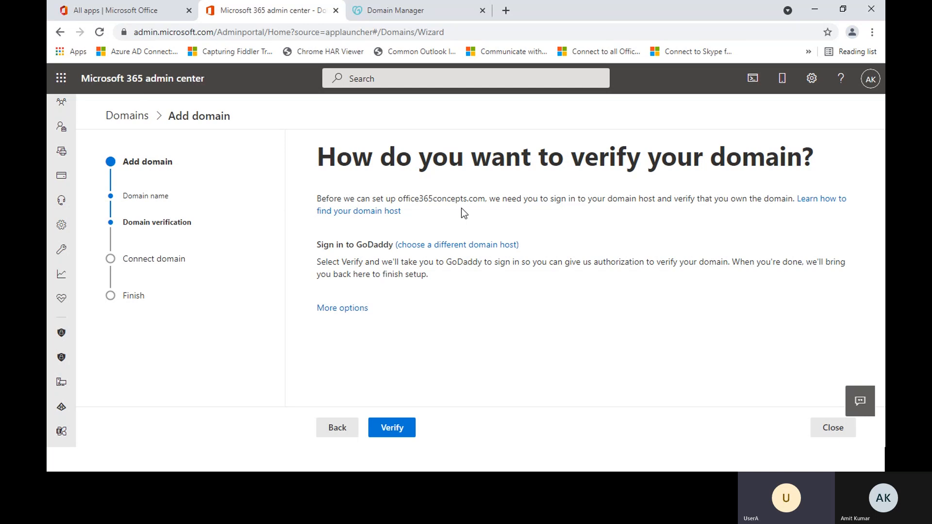
Step: Start verifying office365concepts.com through GoDaddy and move the authorization window clear of the browser tabs
drag(317, 245, 371, 248)
click(370, 248)
click(396, 432)
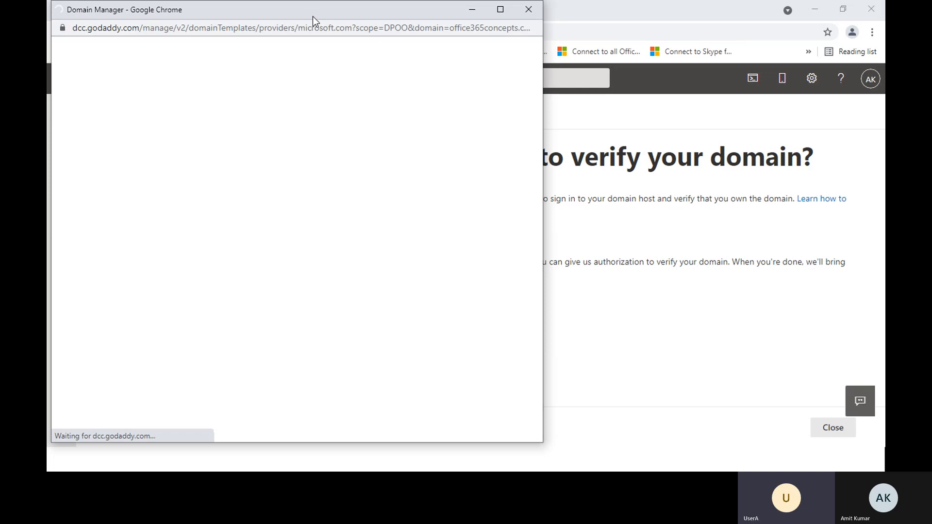
drag(313, 17, 438, 32)
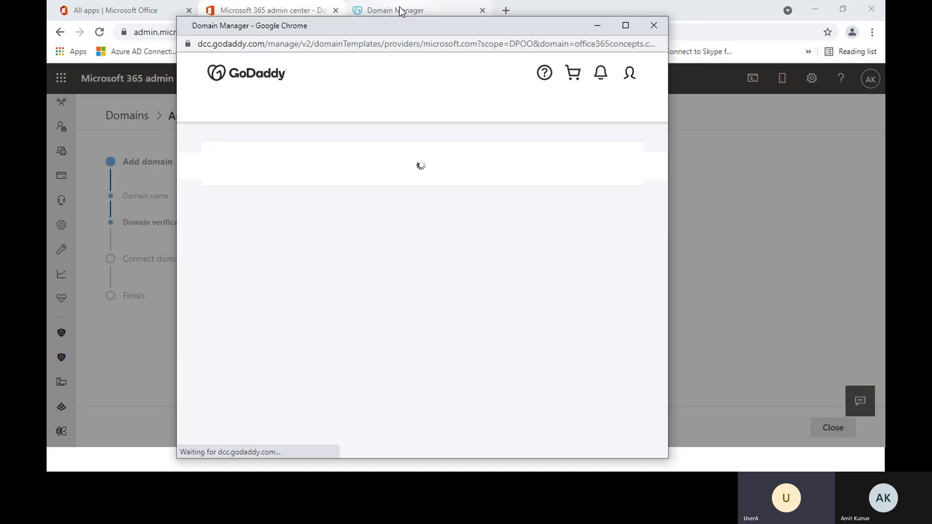
drag(408, 24, 414, 80)
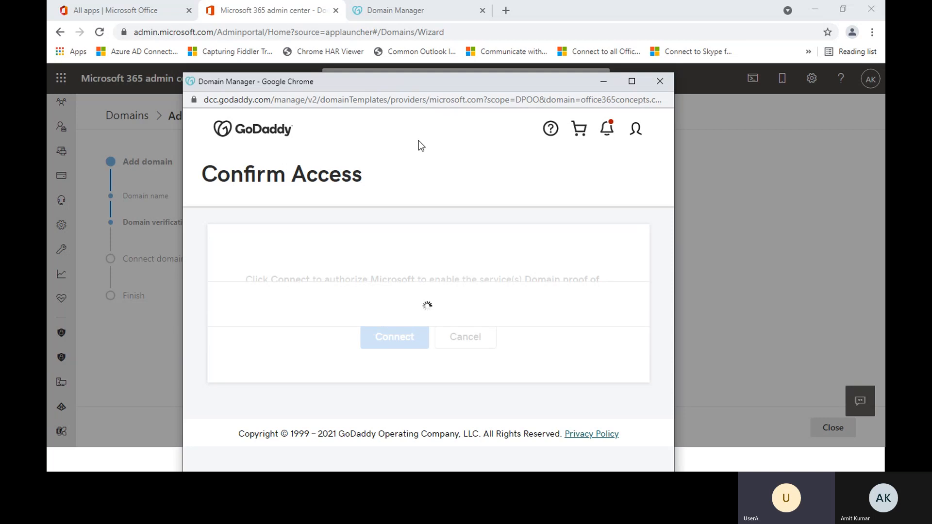
Step: Read GoDaddy's access request and authorize Microsoft to prove ownership of office365concepts.com
click(422, 12)
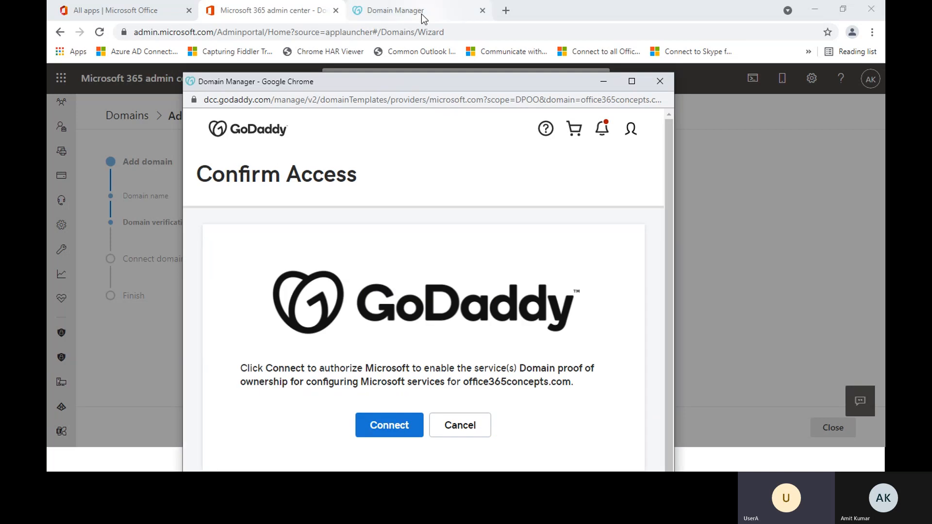
click(282, 4)
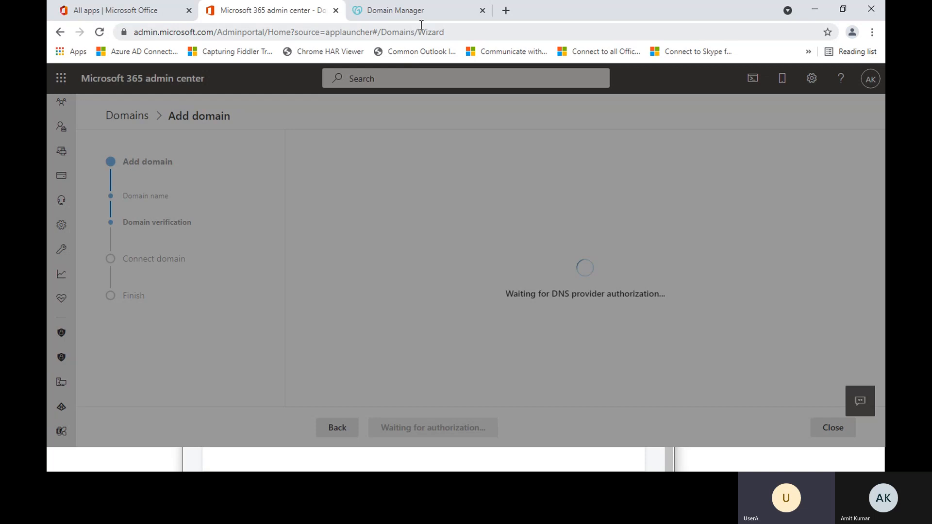
key(alt+Tab)
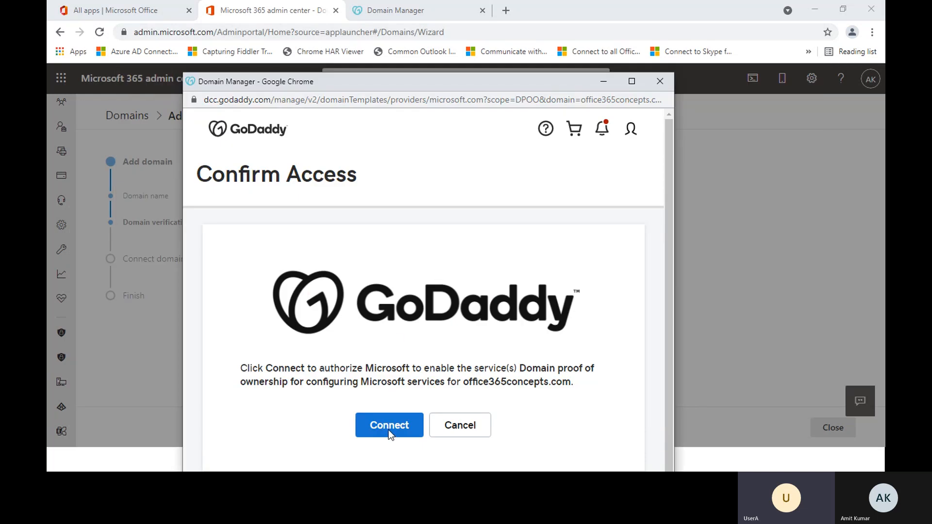
drag(248, 368, 552, 370)
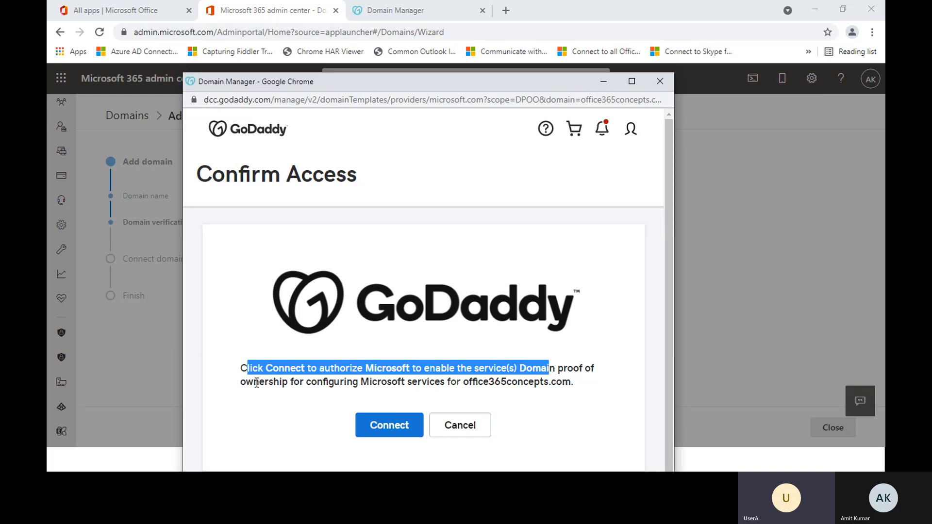
drag(247, 382, 465, 382)
click(583, 385)
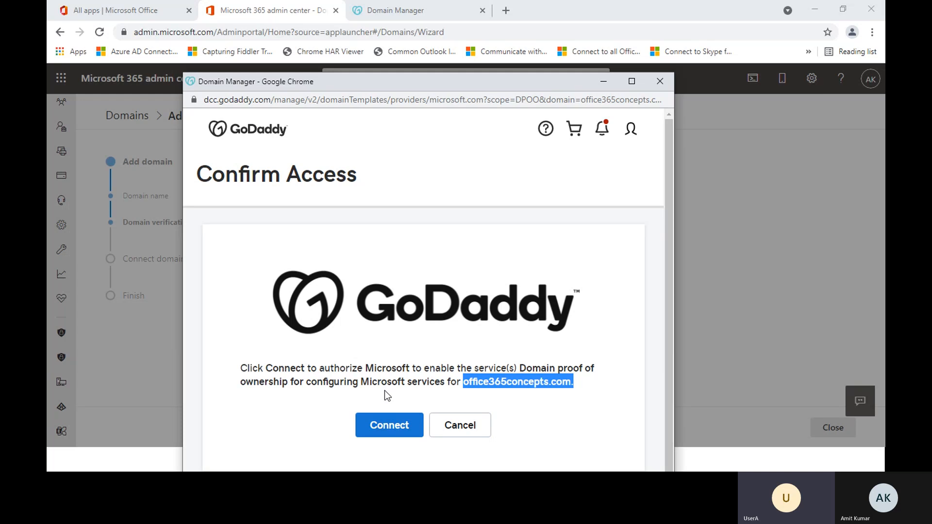
click(389, 426)
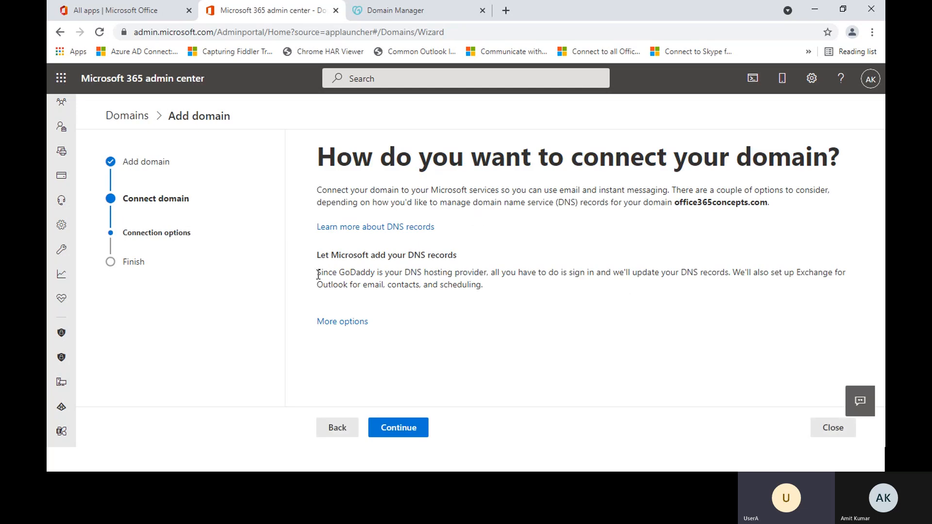
Step: Read the connection options and continue with letting Microsoft add the DNS records for office365concepts.com
drag(318, 274, 732, 276)
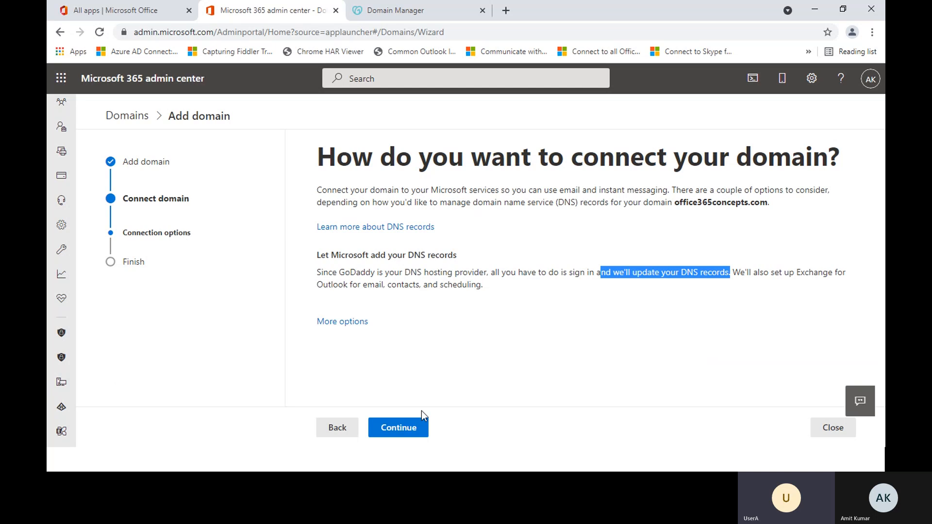
click(394, 428)
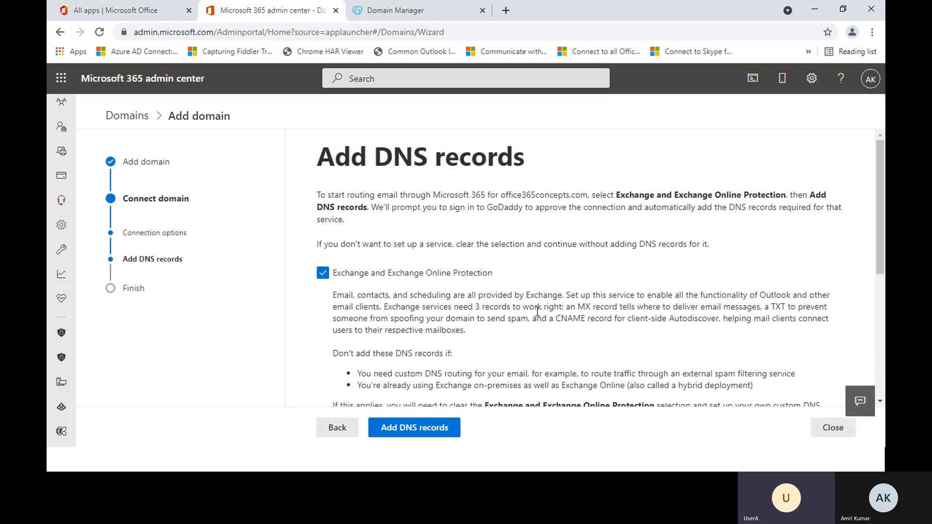
Step: Examine the host names and values of the MX, TXT and CNAME records listed for Exchange and Exchange Online Protection
scroll(539, 313, down, 1)
scroll(539, 313, down, 5)
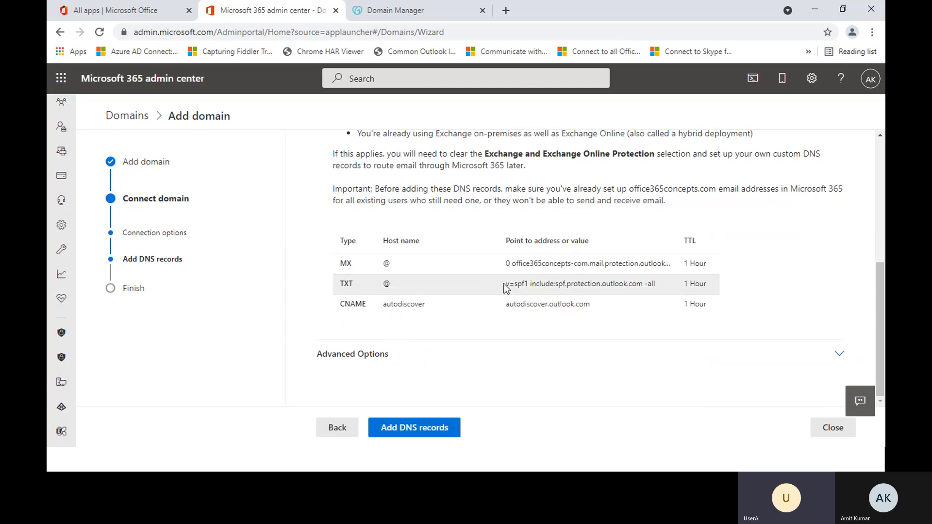
drag(505, 283, 326, 283)
click(322, 279)
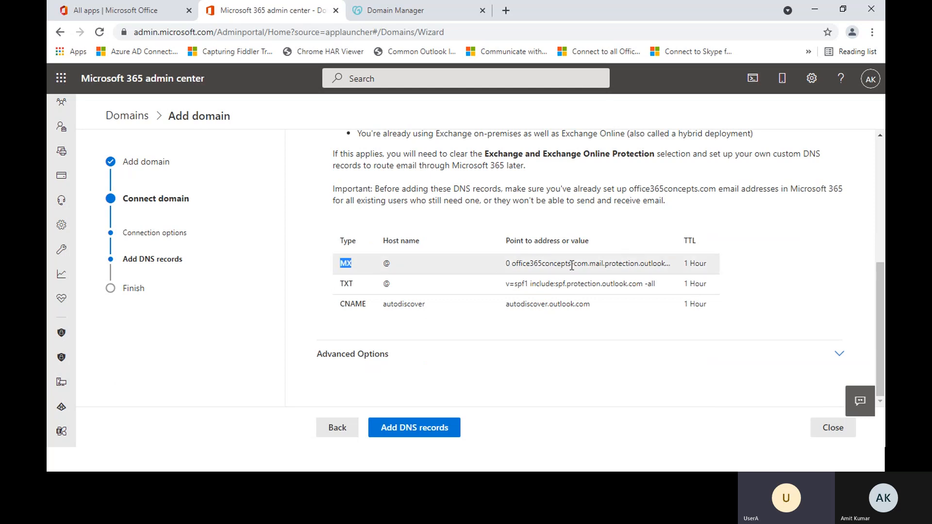
drag(590, 263, 675, 267)
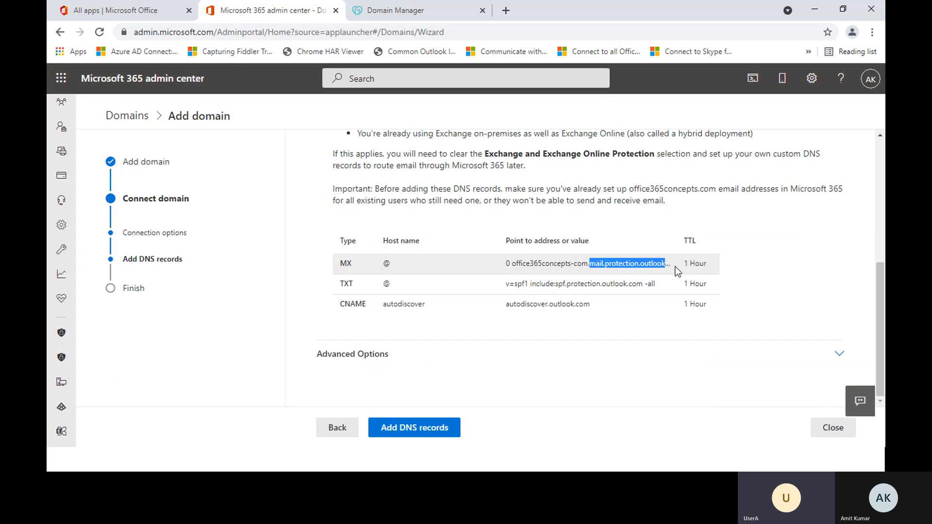
click(675, 266)
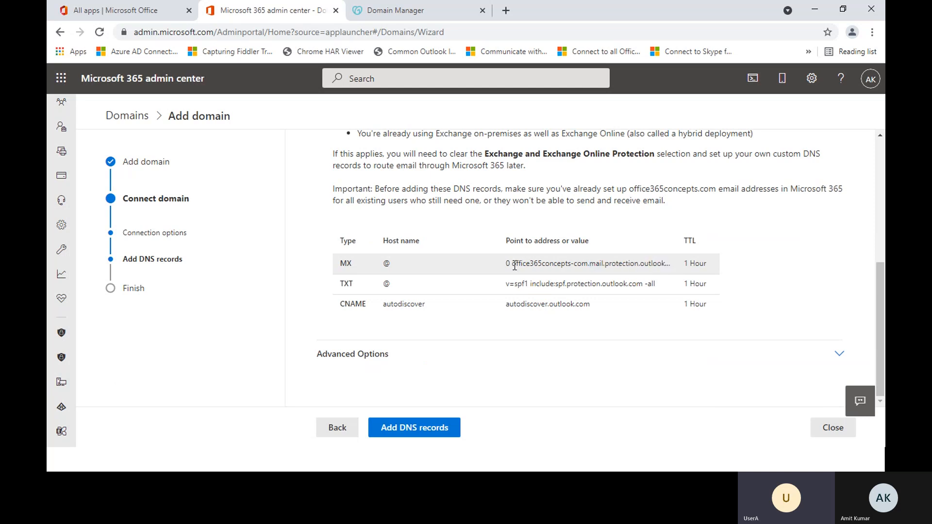
drag(512, 265, 588, 267)
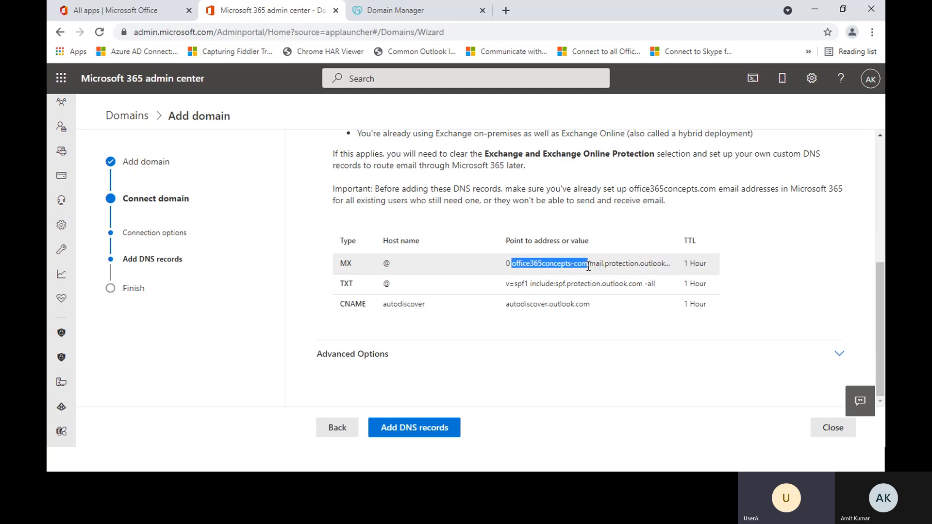
click(610, 265)
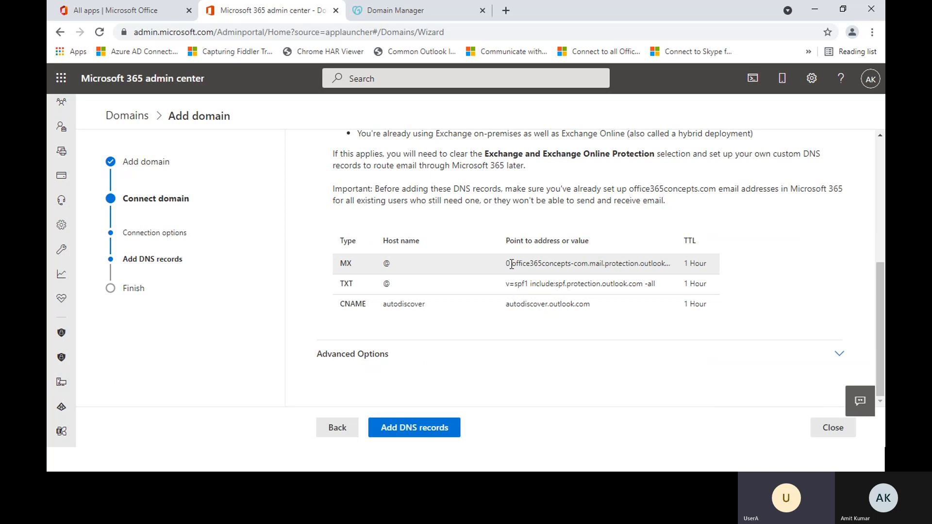
drag(513, 263, 667, 270)
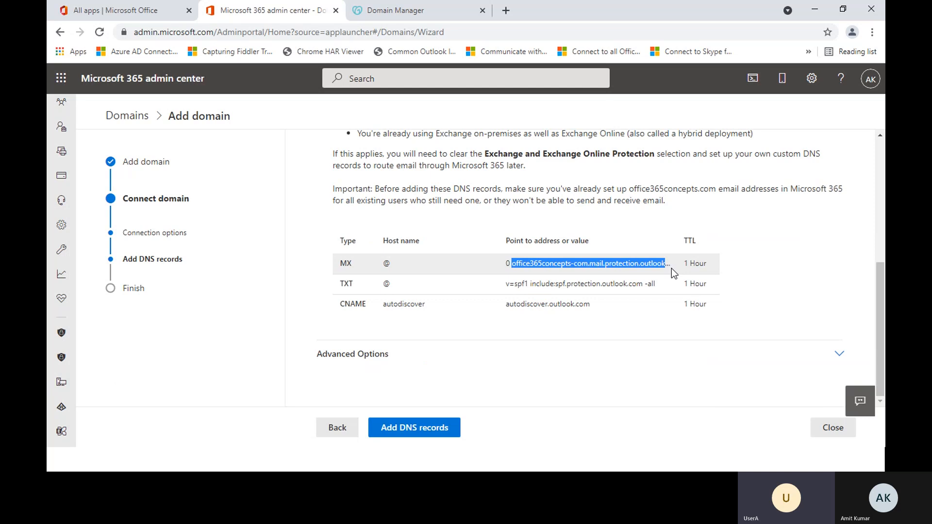
click(669, 265)
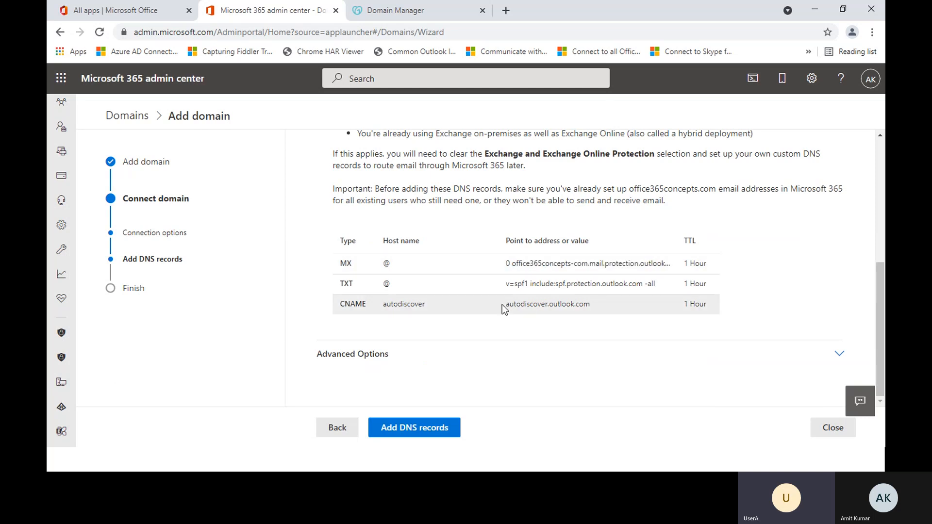
drag(340, 302, 439, 309)
drag(501, 305, 600, 305)
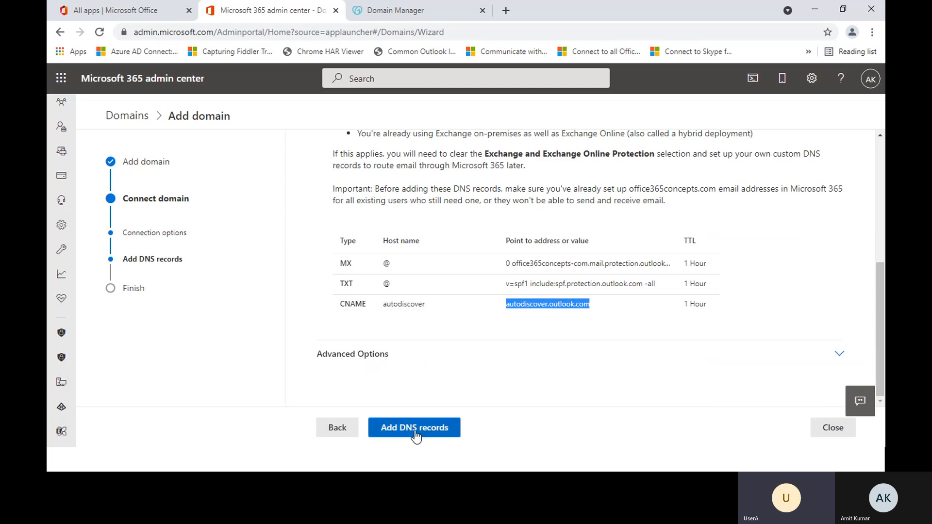
click(552, 330)
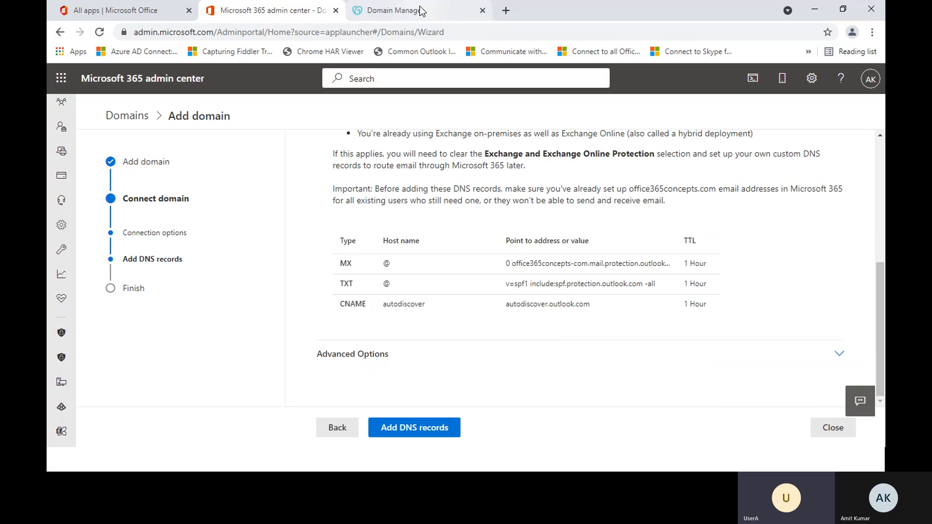
Step: Switch to GoDaddy's DNS Management page for office365concepts.com and reload its records
click(395, 10)
scroll(458, 303, down, 5)
scroll(458, 310, up, 4)
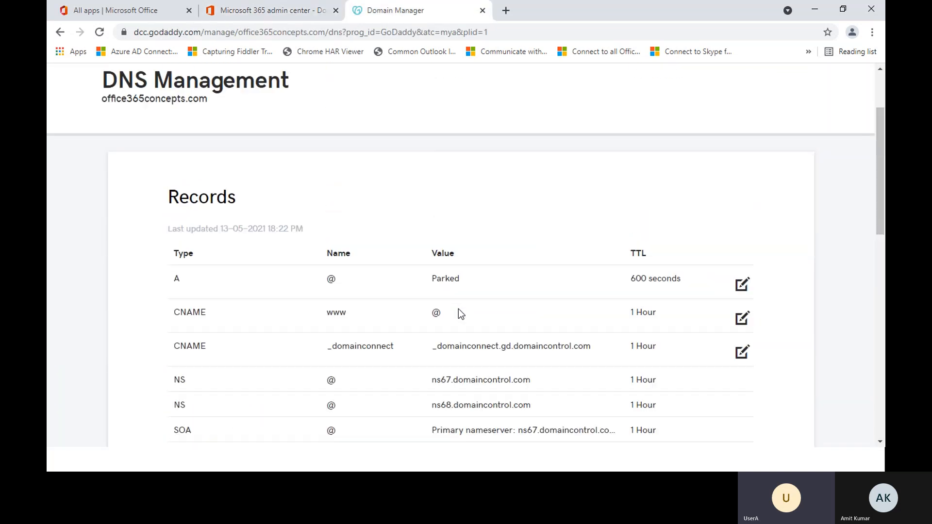
scroll(394, 201, down, 4)
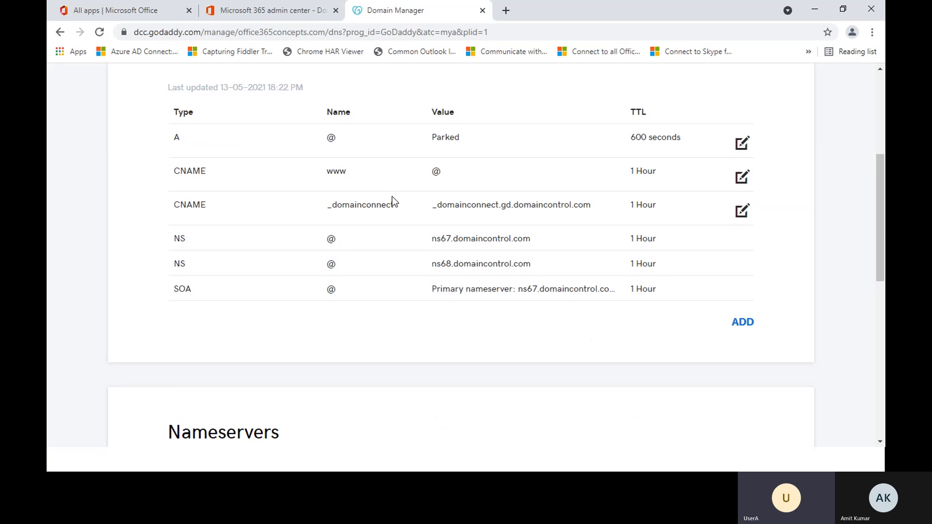
scroll(393, 203, up, 6)
click(328, 34)
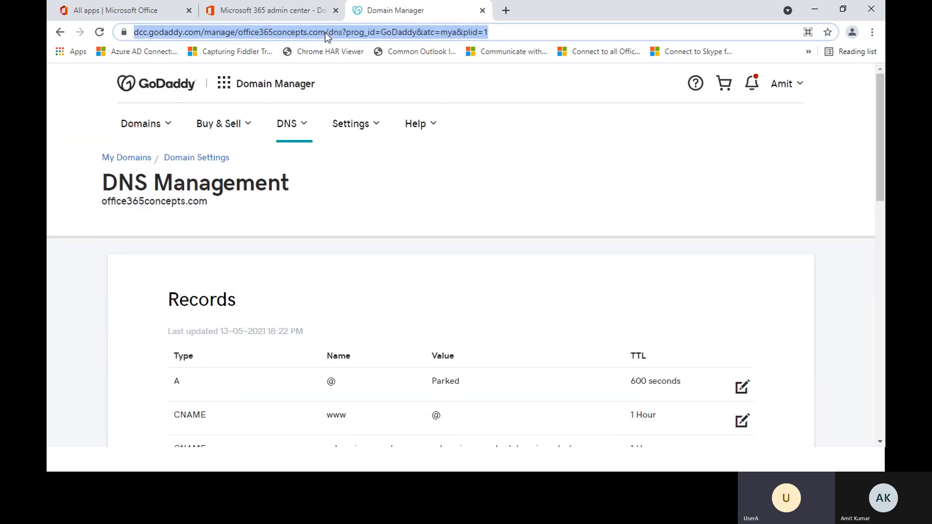
key(Return)
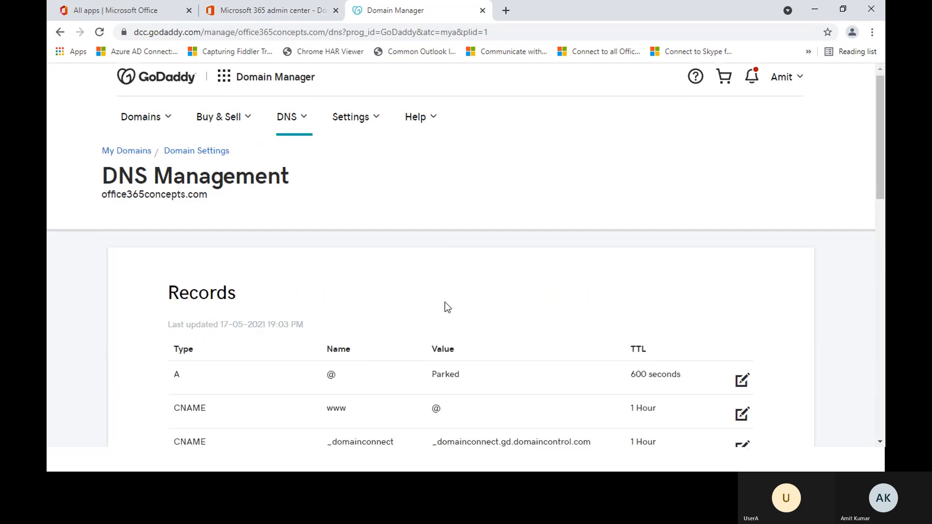
Step: Examine the TXT verification record in GoDaddy's DNS records and check which domain it belongs to
scroll(446, 305, down, 4)
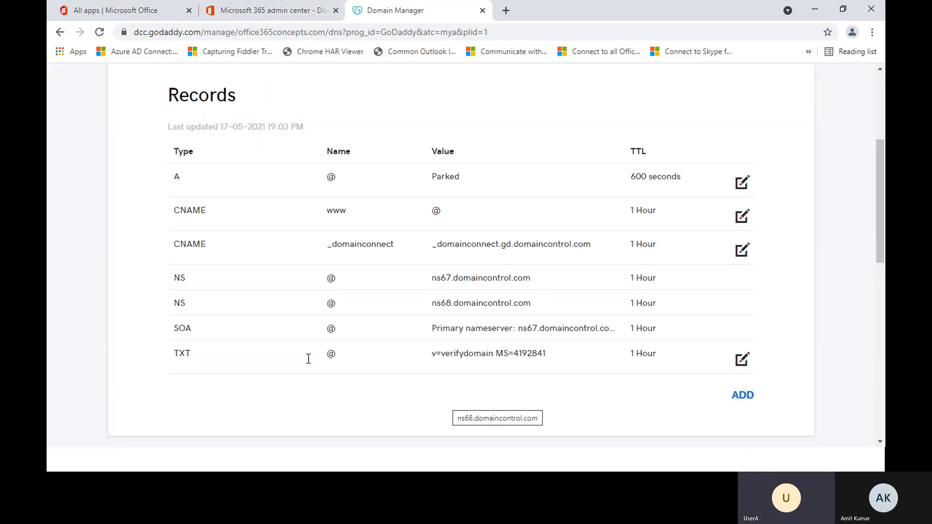
drag(176, 353, 208, 356)
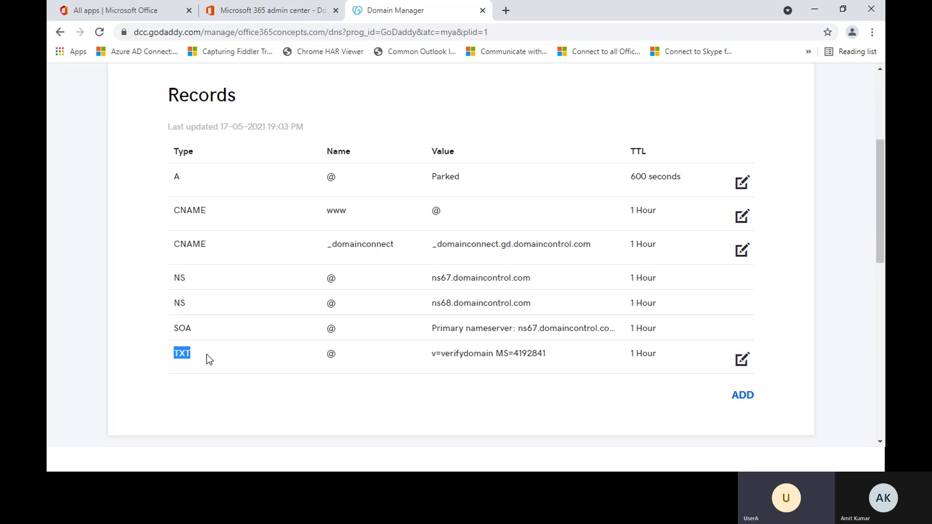
click(461, 376)
drag(445, 352, 547, 355)
click(520, 366)
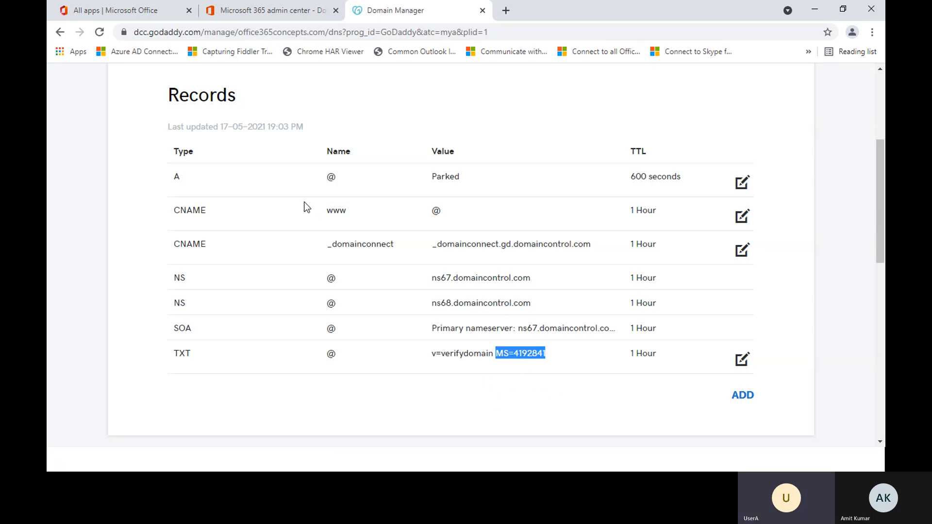
scroll(307, 206, up, 4)
drag(107, 199, 212, 195)
click(212, 206)
scroll(519, 319, down, 5)
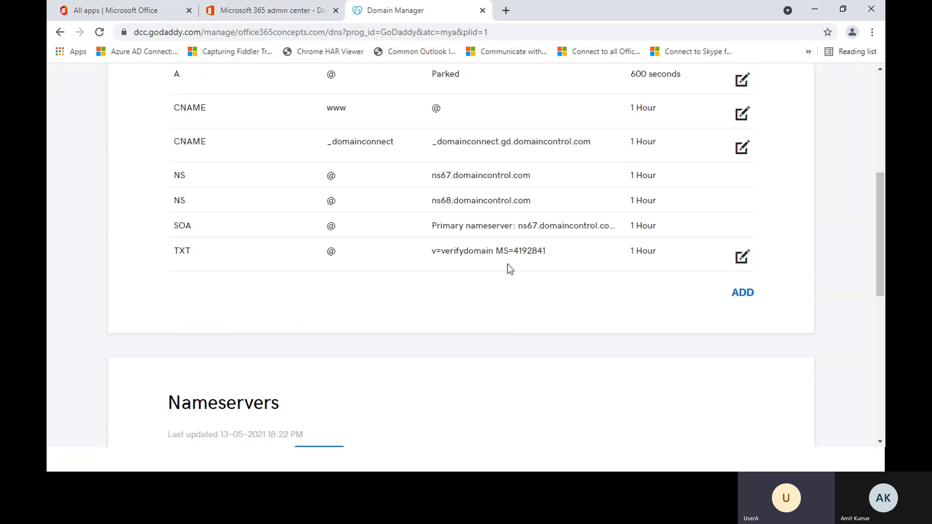
drag(497, 251, 547, 256)
scroll(530, 323, up, 5)
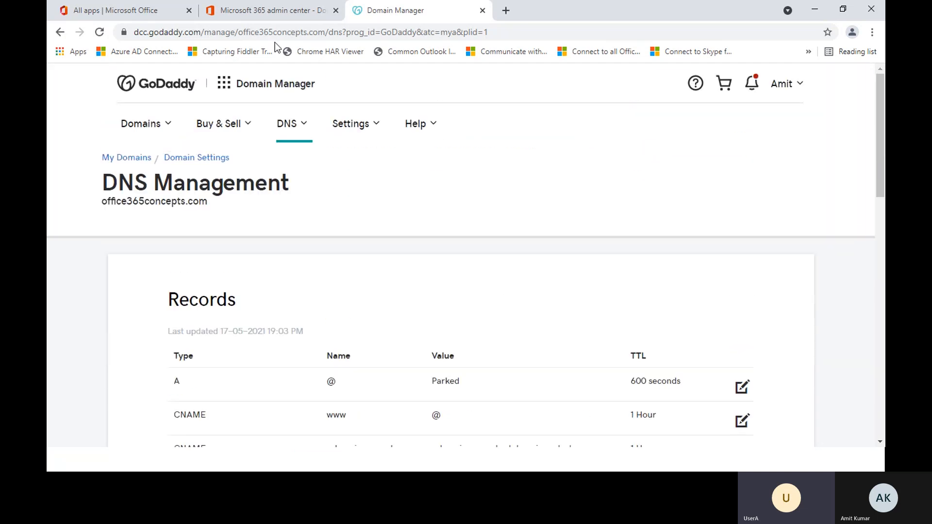
Step: Return to the Microsoft 365 admin center, expand the advanced DNS options and clear Skype for Business
click(272, 19)
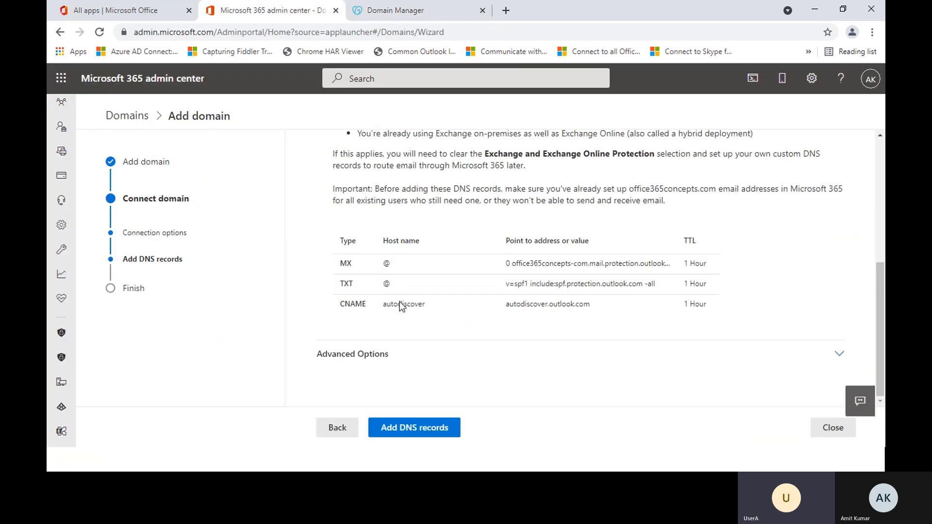
drag(339, 263, 639, 314)
click(493, 358)
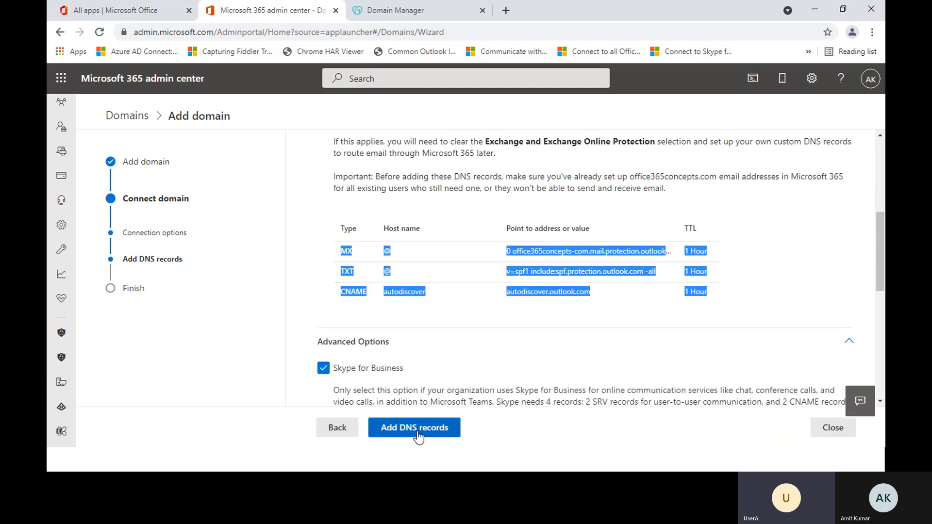
click(323, 368)
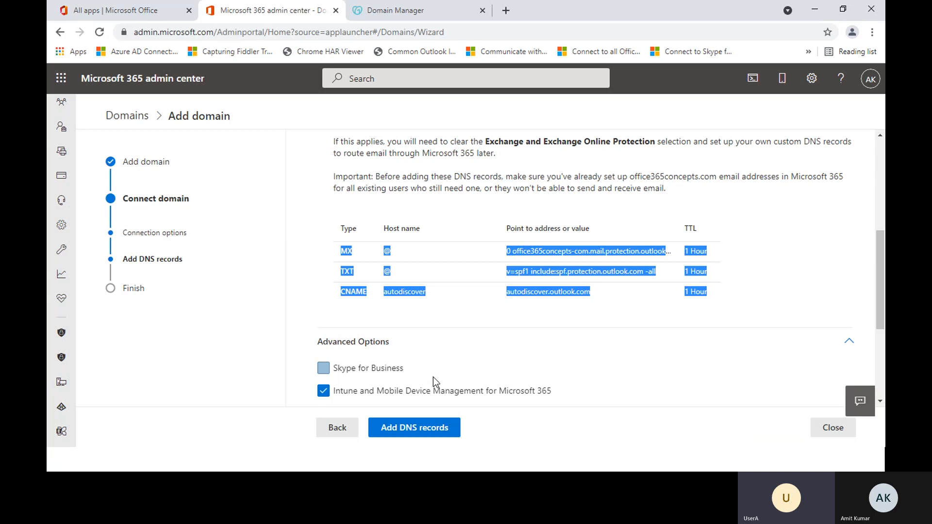
scroll(432, 377, down, 4)
scroll(423, 384, up, 2)
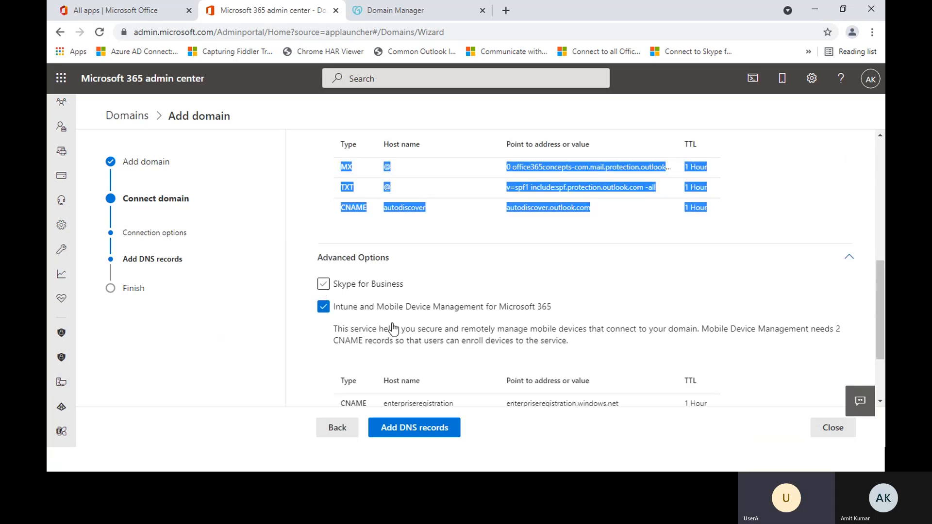
click(444, 292)
scroll(478, 316, up, 6)
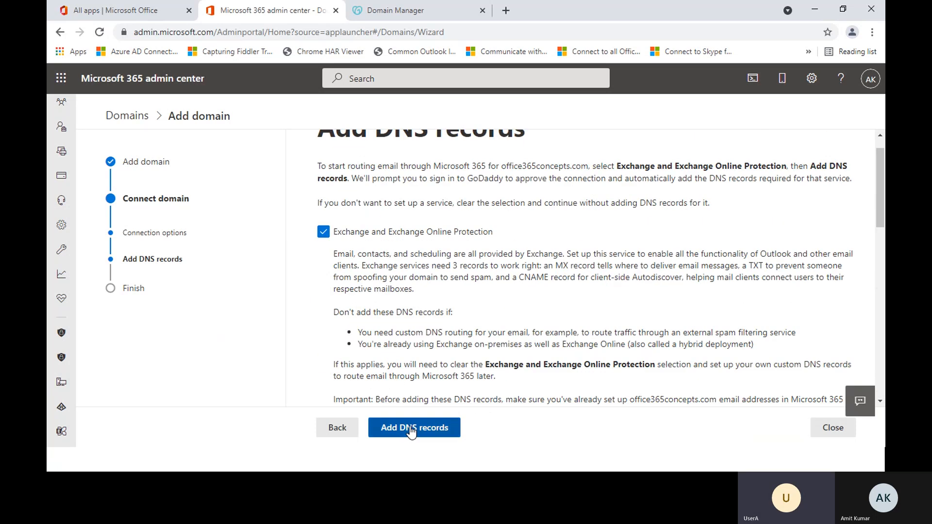
Step: Add the DNS records and authorize Microsoft in GoDaddy to enable Microsoft Office 365 for office365concepts.com
click(410, 428)
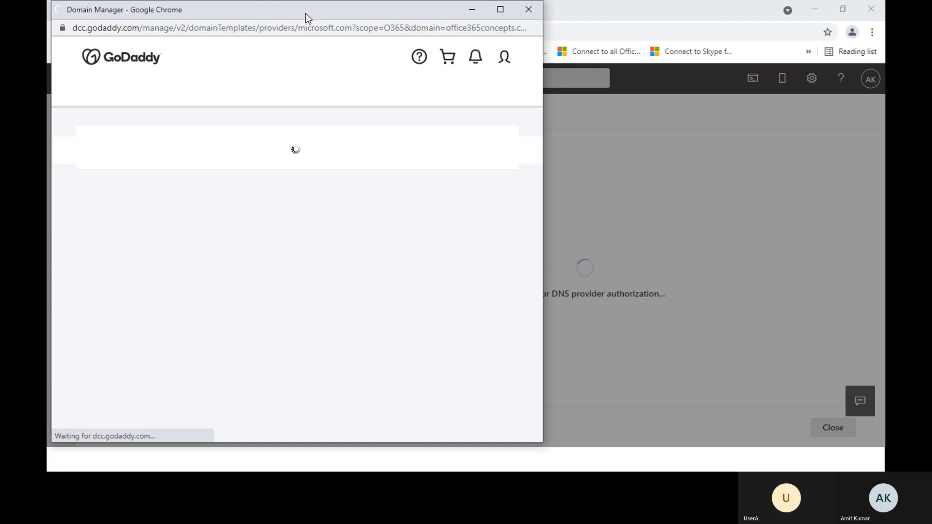
drag(293, 9, 372, 50)
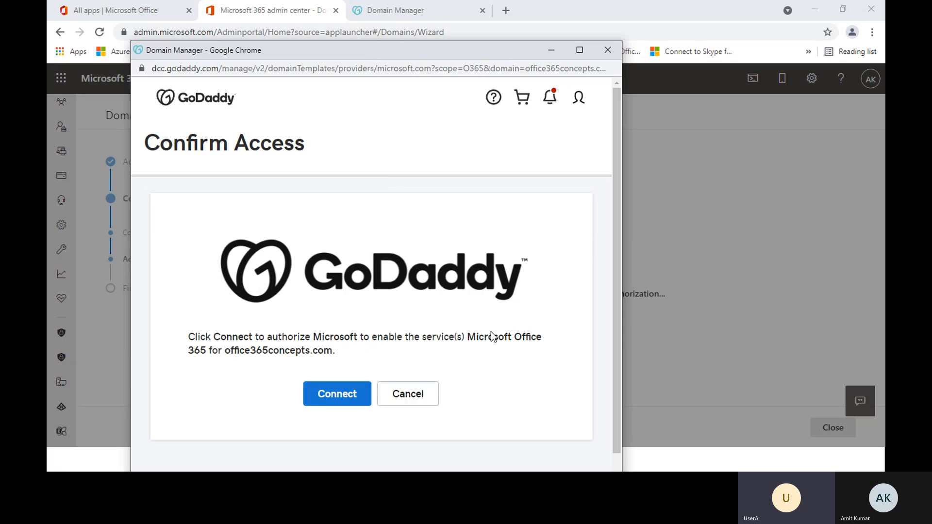
drag(372, 338, 339, 362)
click(326, 413)
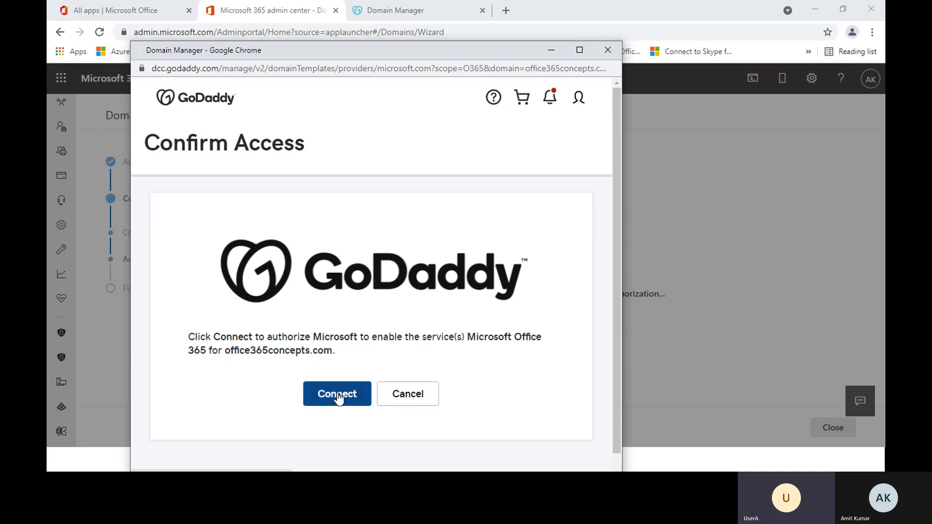
click(339, 396)
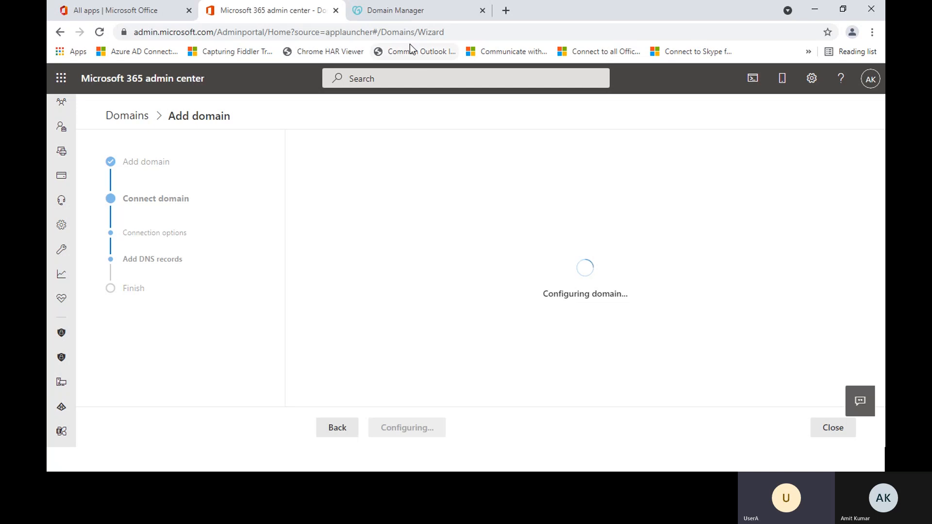
Step: Look over GoDaddy's DNS records during the domain configuration and return to the Microsoft 365 admin center
click(413, 17)
scroll(435, 284, down, 5)
scroll(436, 286, up, 5)
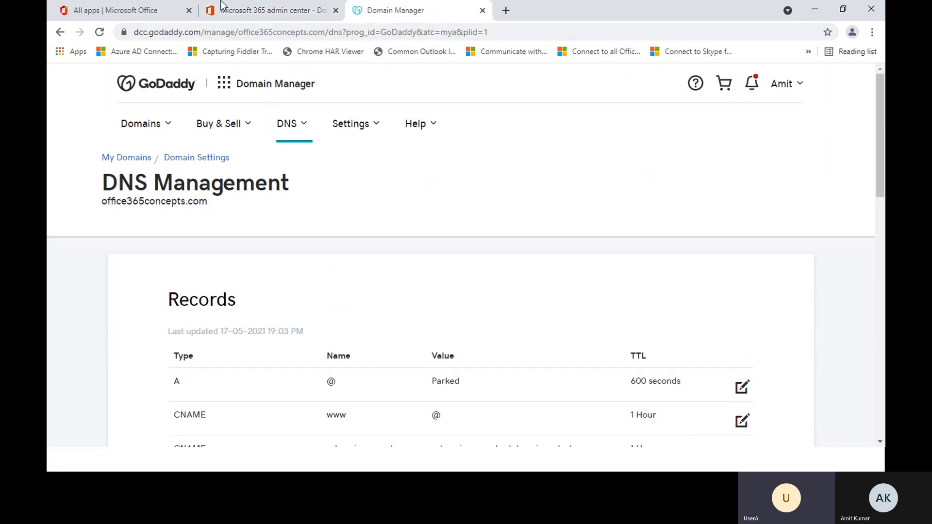
click(257, 14)
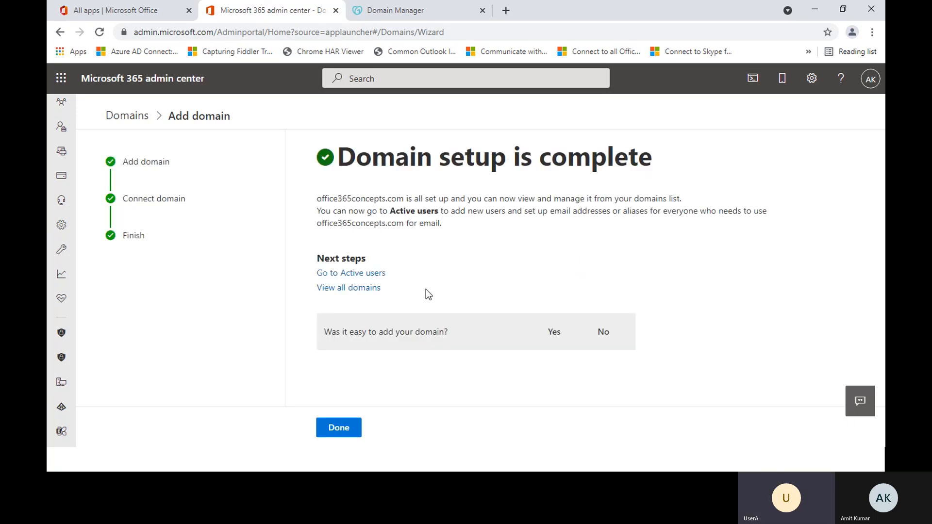
Step: Read the setup summary for office365concepts.com and finish the domain wizard
drag(339, 155, 661, 165)
click(637, 163)
drag(317, 199, 697, 200)
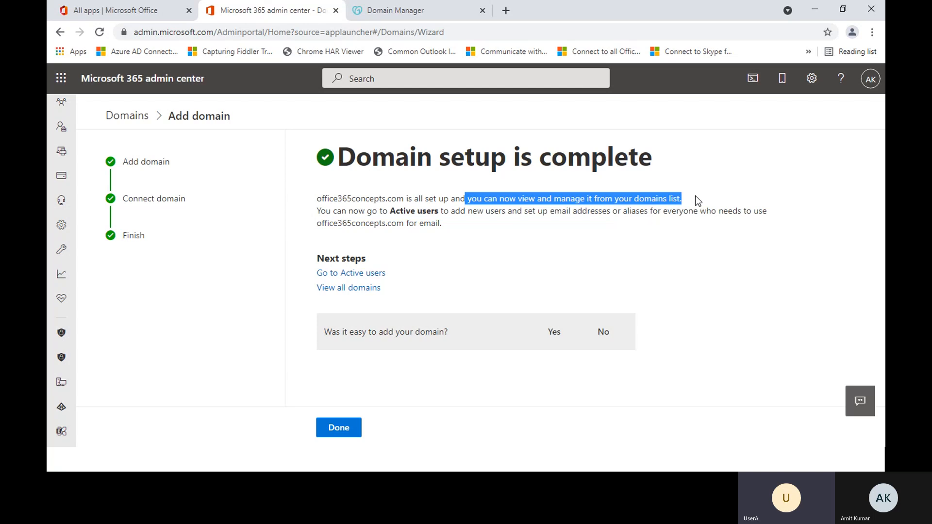
click(699, 198)
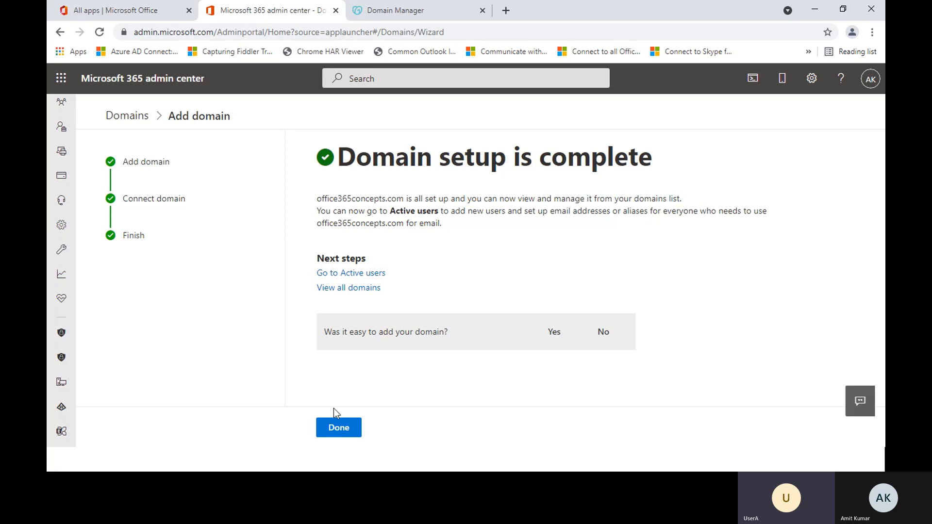
click(339, 427)
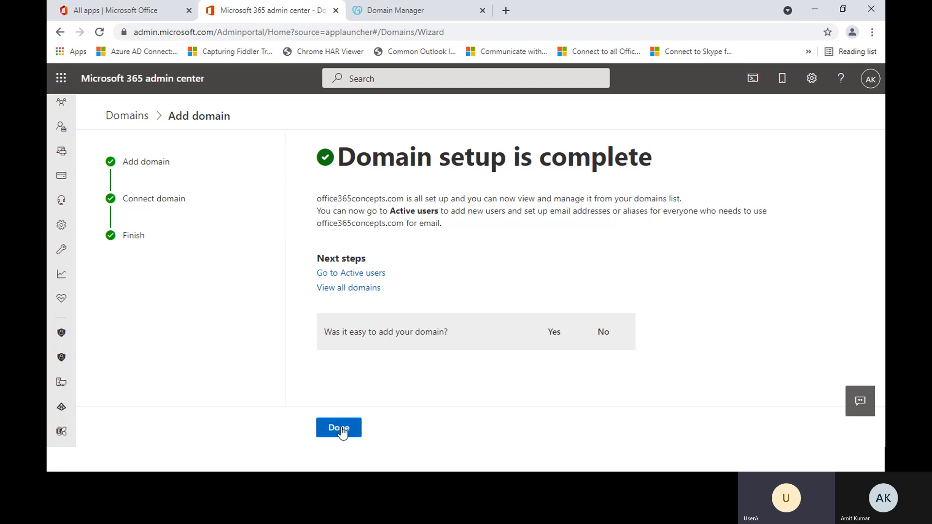
Step: Glance at the GoDaddy DNS page, return to the admin center and close the completed domain setup for office365concepts.com
click(423, 10)
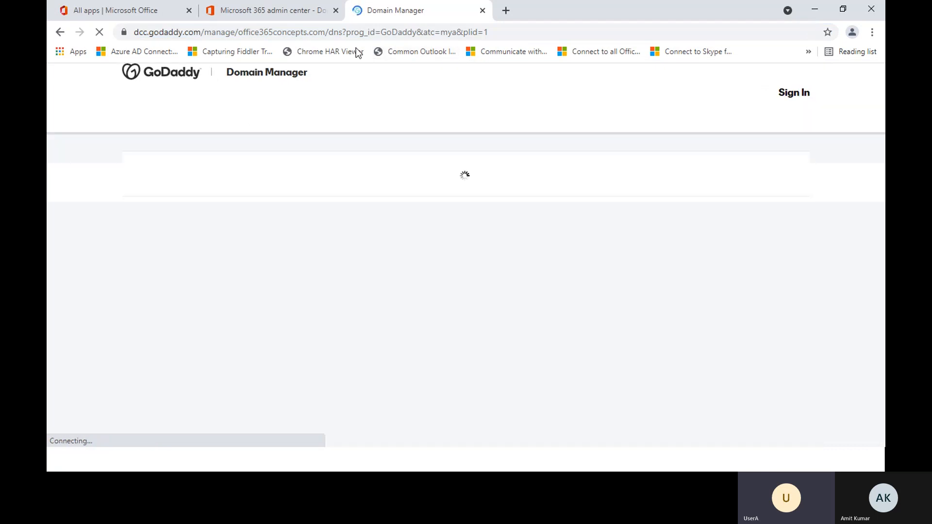
click(272, 10)
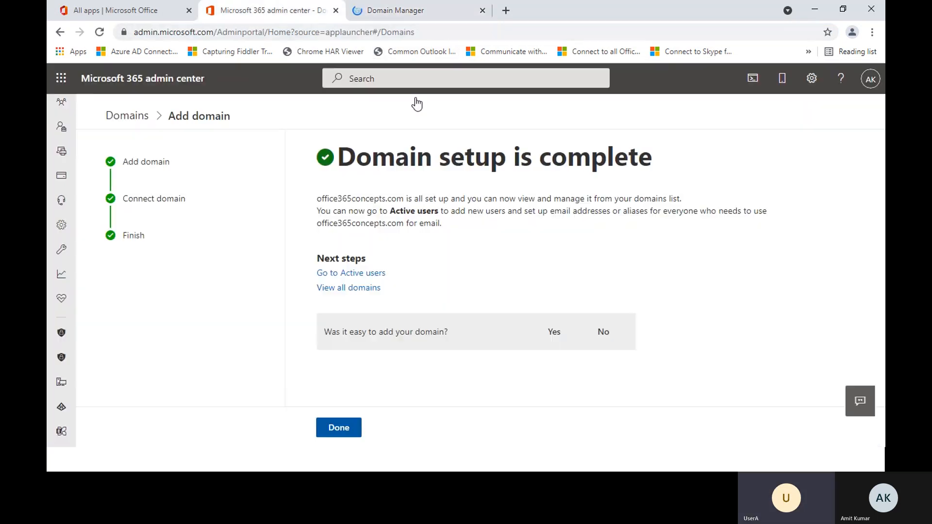
click(342, 431)
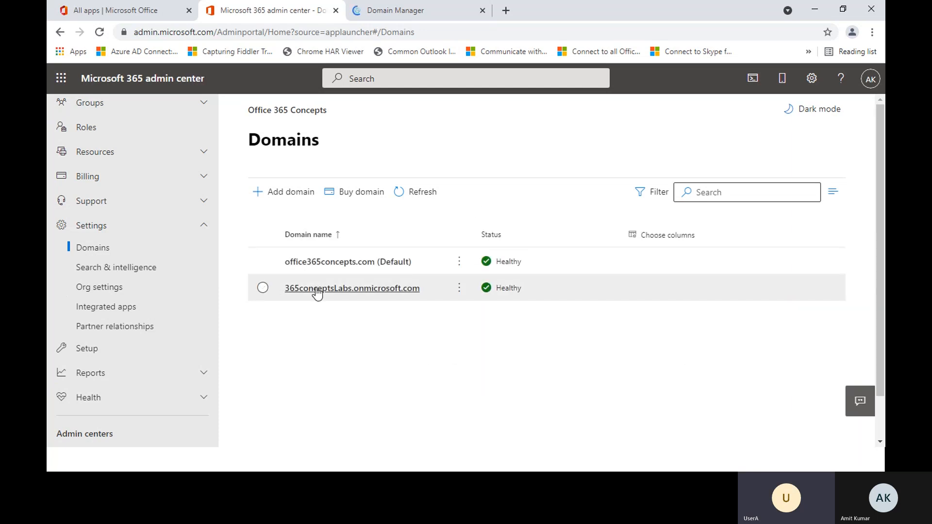
Step: Open the 365conceptsLabs.onmicrosoft.com domain details from the domains list in the Microsoft 365 admin center
click(403, 291)
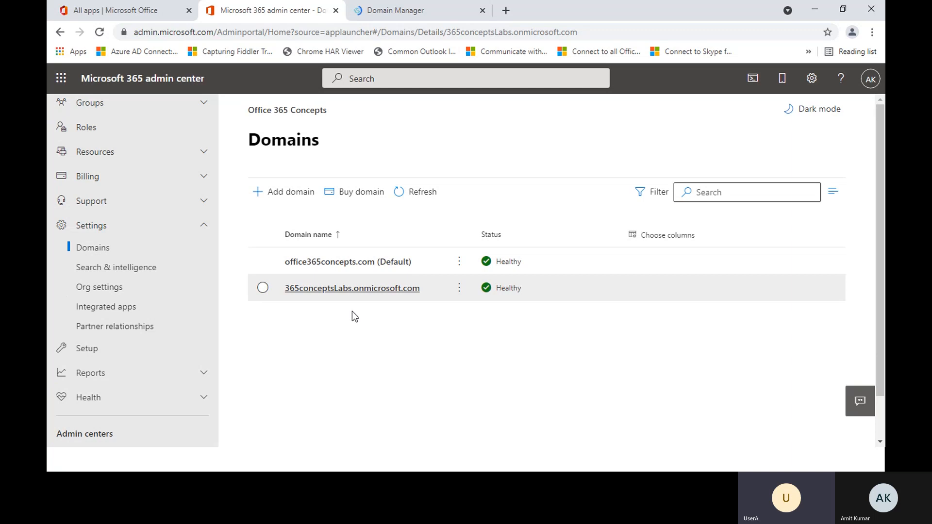
click(342, 266)
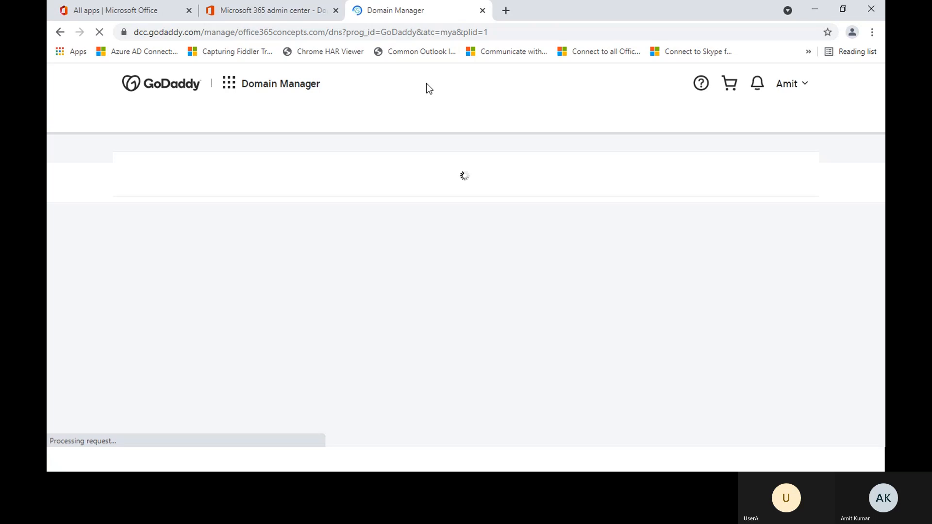
click(246, 6)
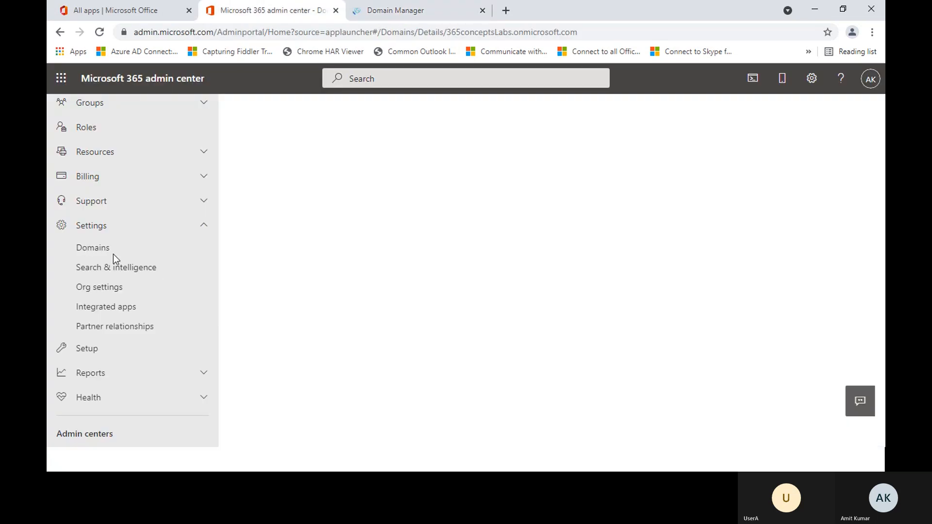
Step: Switch to GoDaddy's DNS management for office365concepts.com and examine the values of the MX and SPF TXT records
click(408, 12)
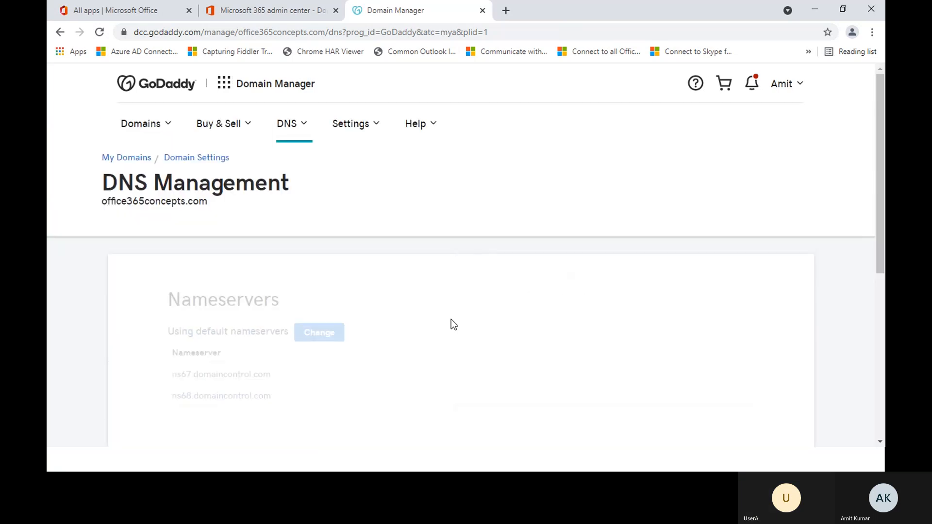
scroll(450, 320, down, 10)
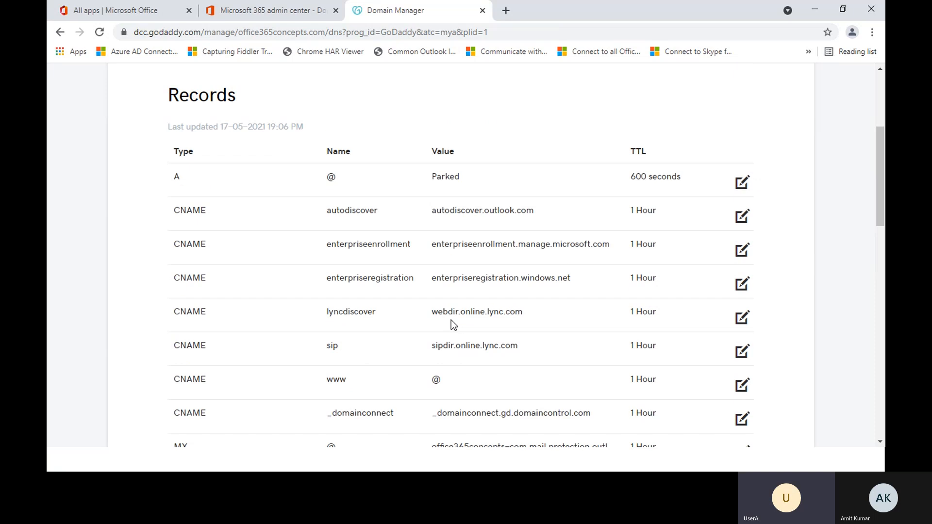
scroll(452, 320, down, 2)
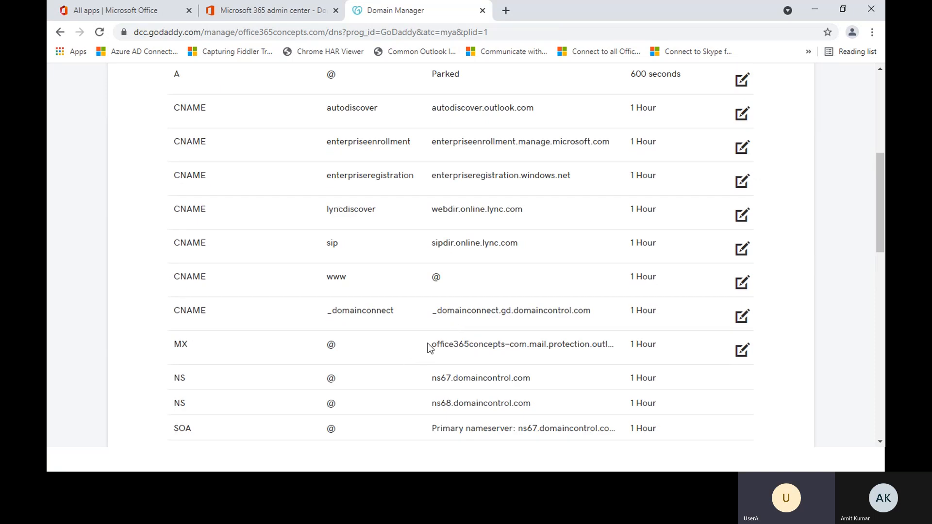
drag(427, 342, 593, 355)
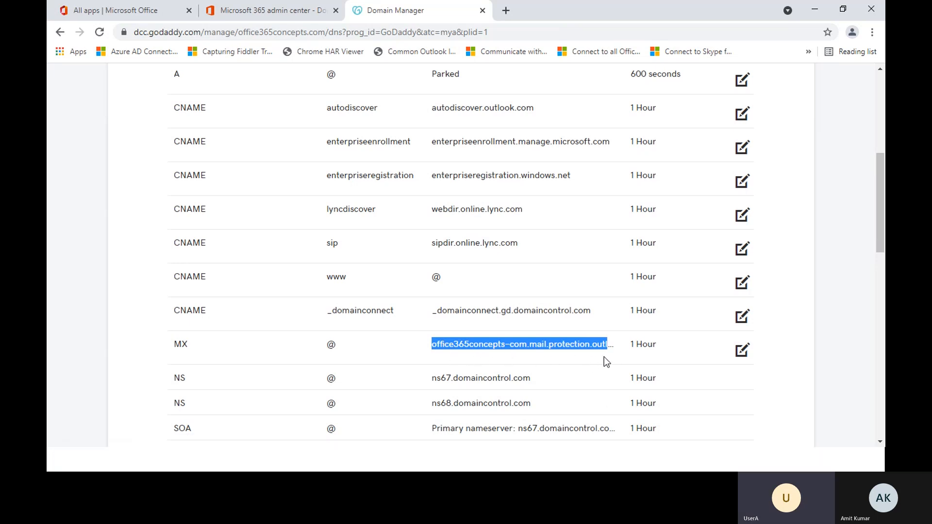
scroll(600, 362, down, 4)
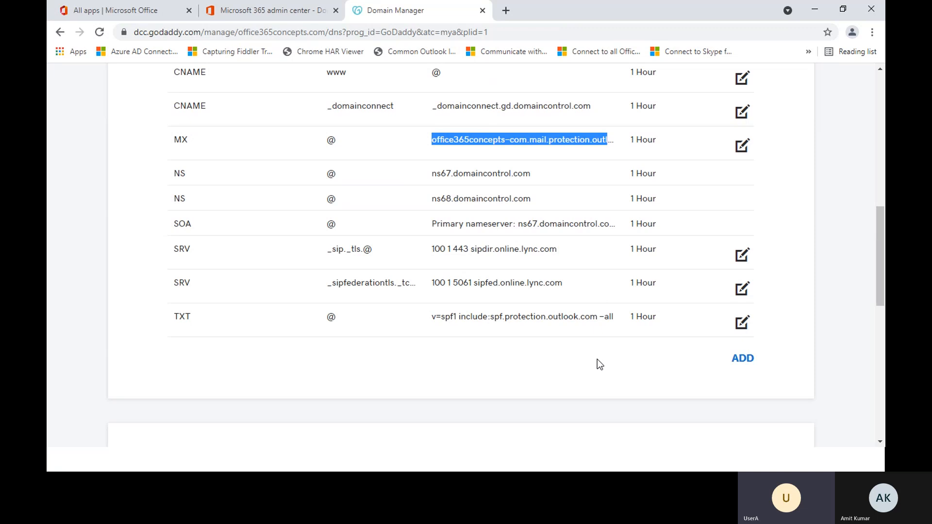
drag(430, 318, 604, 332)
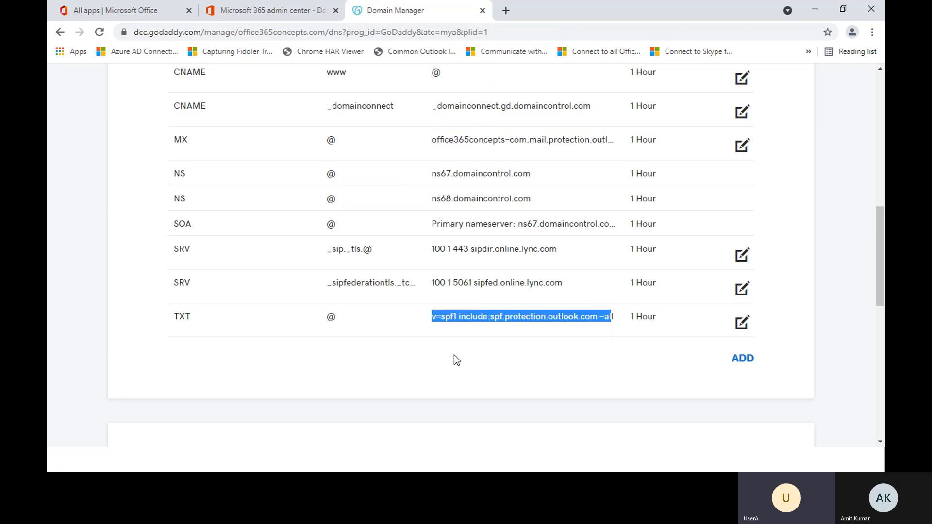
click(460, 387)
scroll(461, 392, up, 4)
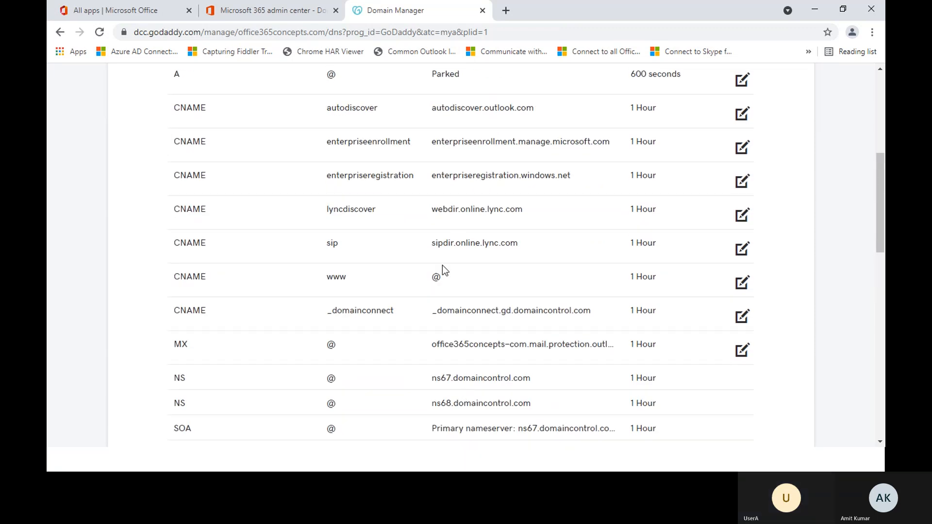
scroll(434, 272, up, 3)
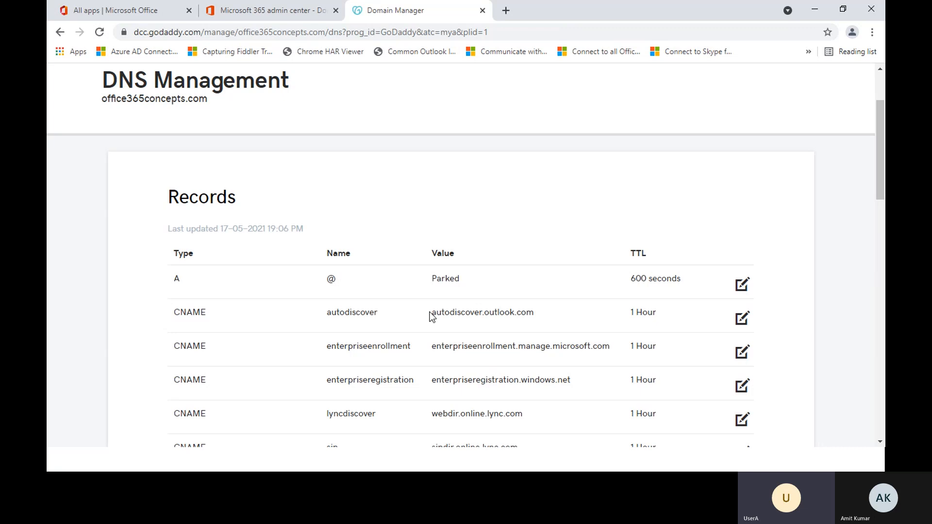
Step: Examine the autodiscover CNAME record's value and compare the other CNAME, SRV and TXT records in GoDaddy
drag(431, 314, 549, 318)
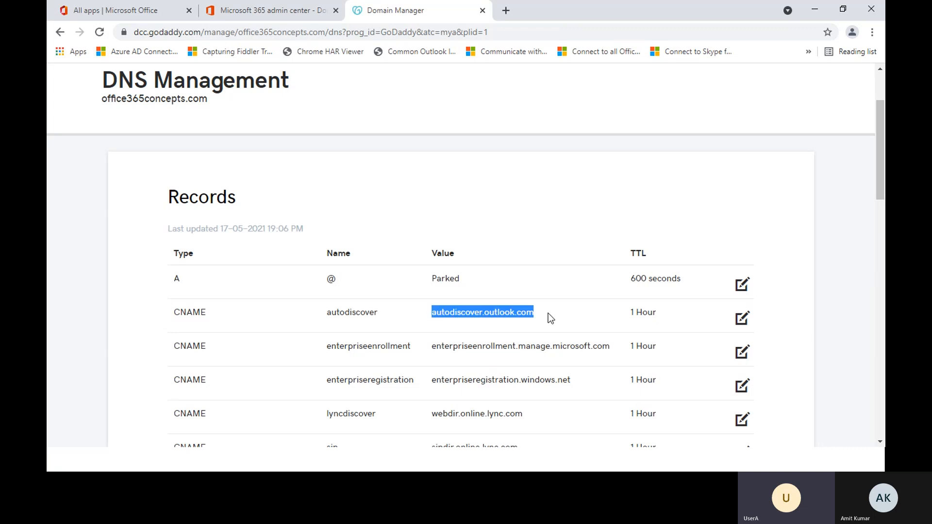
scroll(512, 306, down, 4)
scroll(500, 304, down, 2)
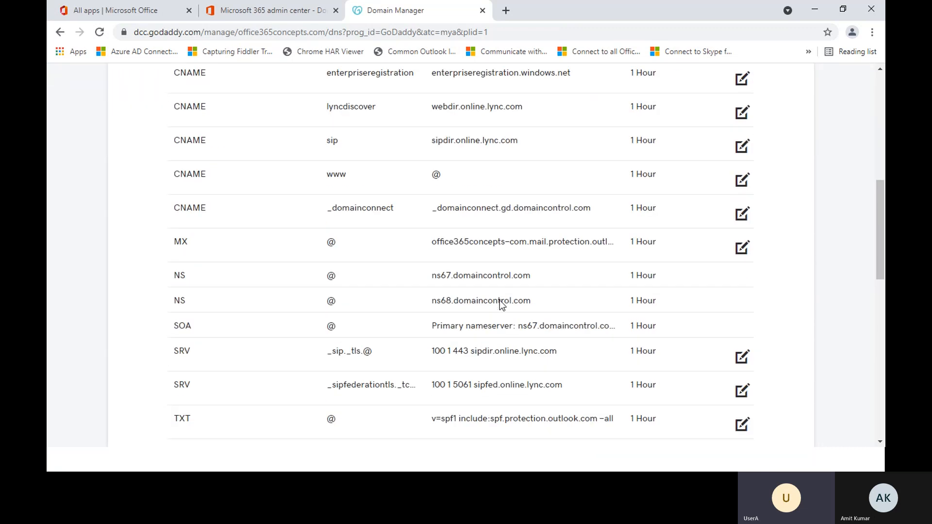
scroll(501, 301, down, 2)
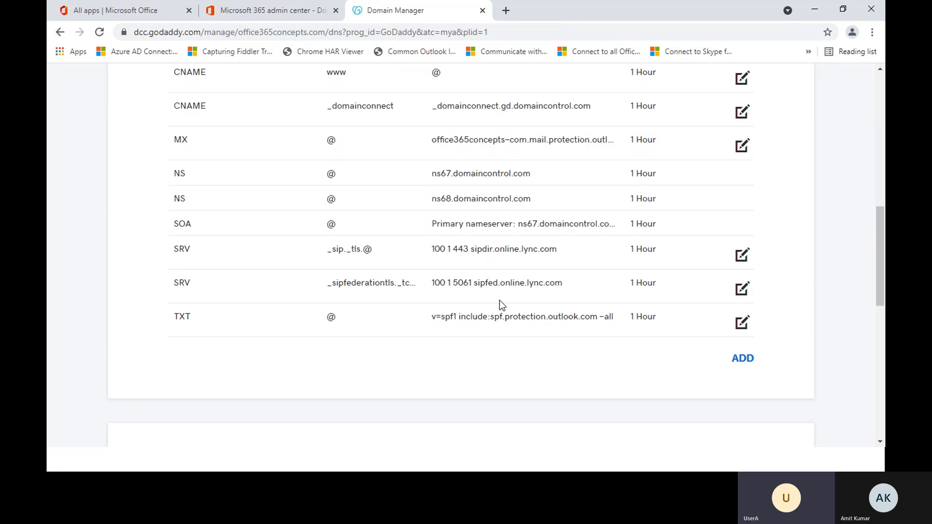
scroll(501, 304, up, 4)
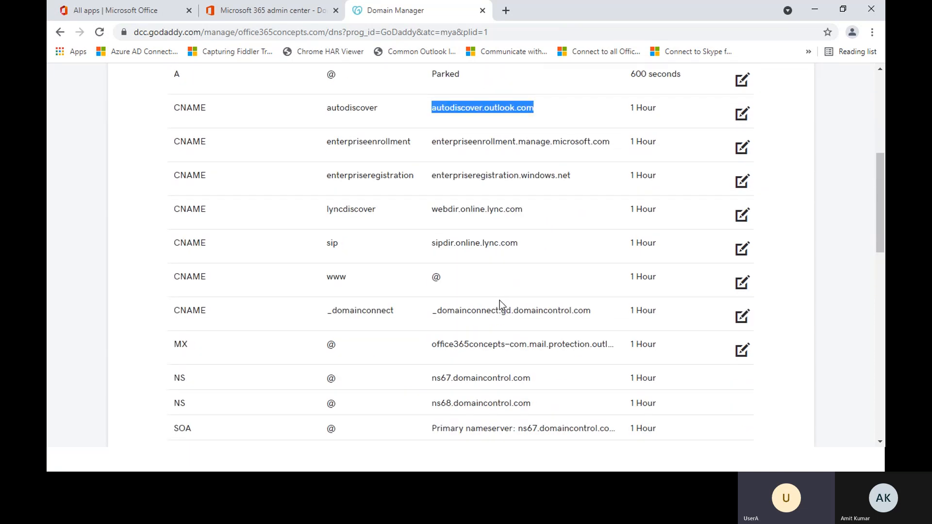
scroll(499, 300, up, 2)
scroll(499, 300, down, 4)
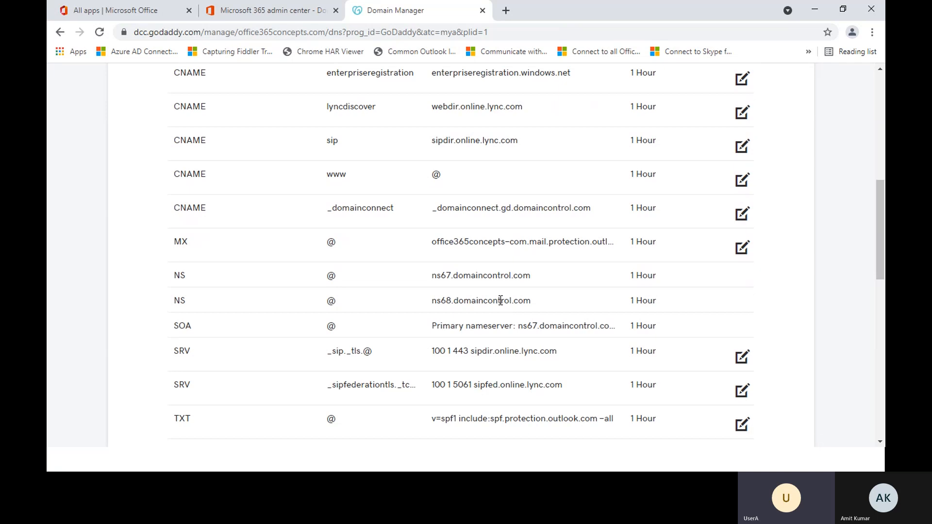
scroll(500, 300, down, 4)
scroll(500, 301, up, 2)
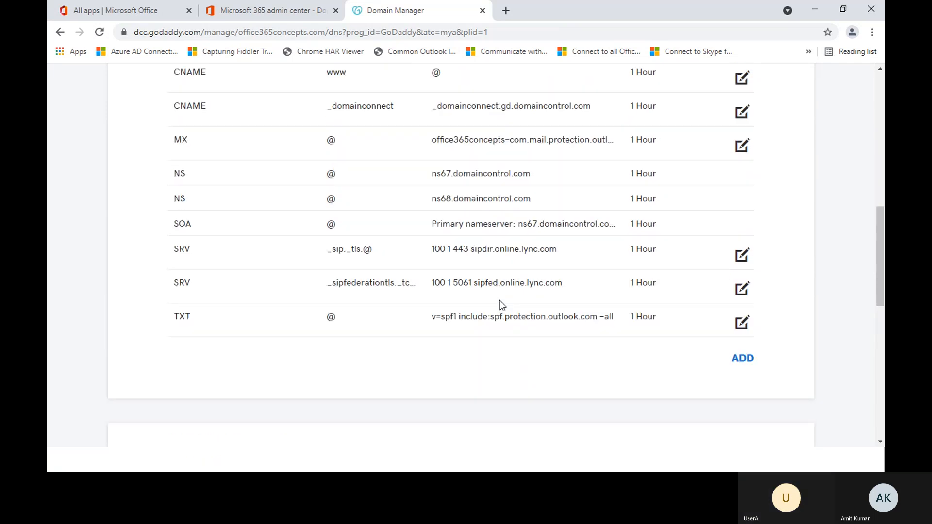
scroll(500, 300, up, 2)
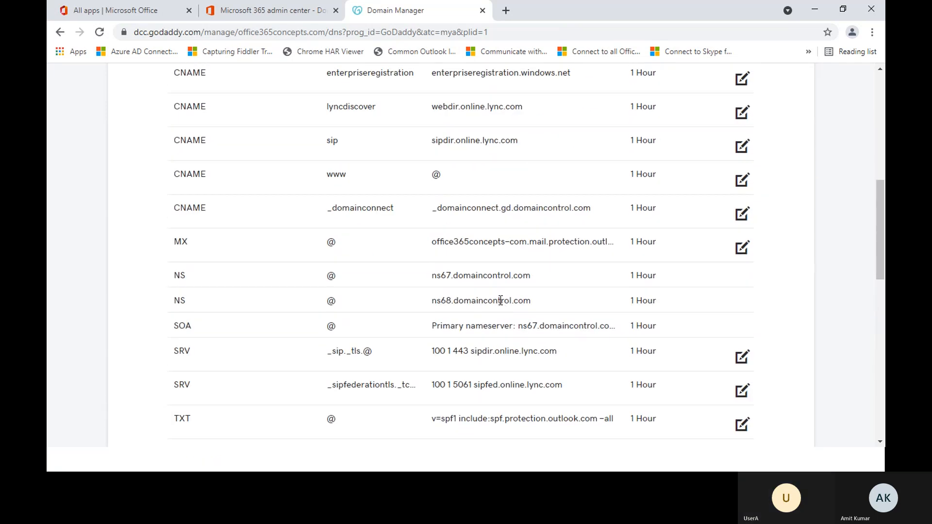
scroll(501, 301, up, 4)
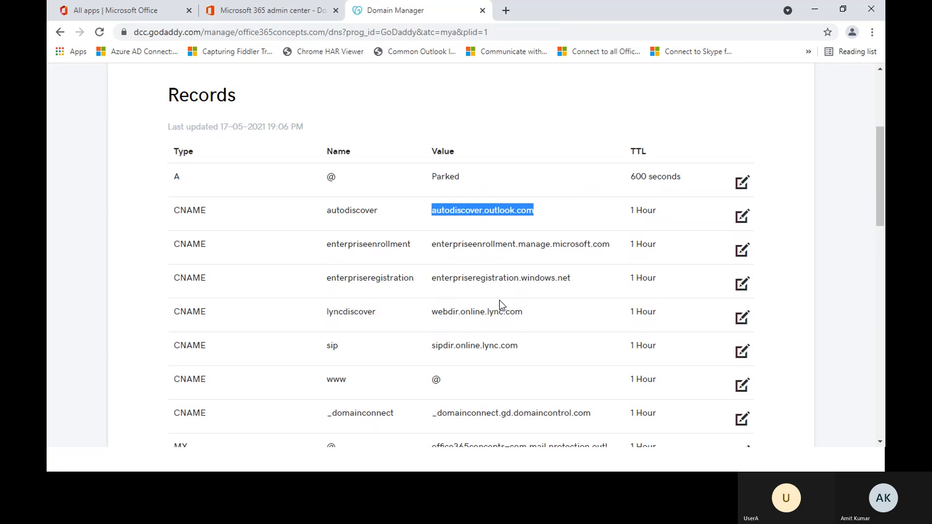
click(144, 263)
Step: Review the full DNS record list once more together with the nameservers section for office365concepts.com
scroll(145, 264, down, 4)
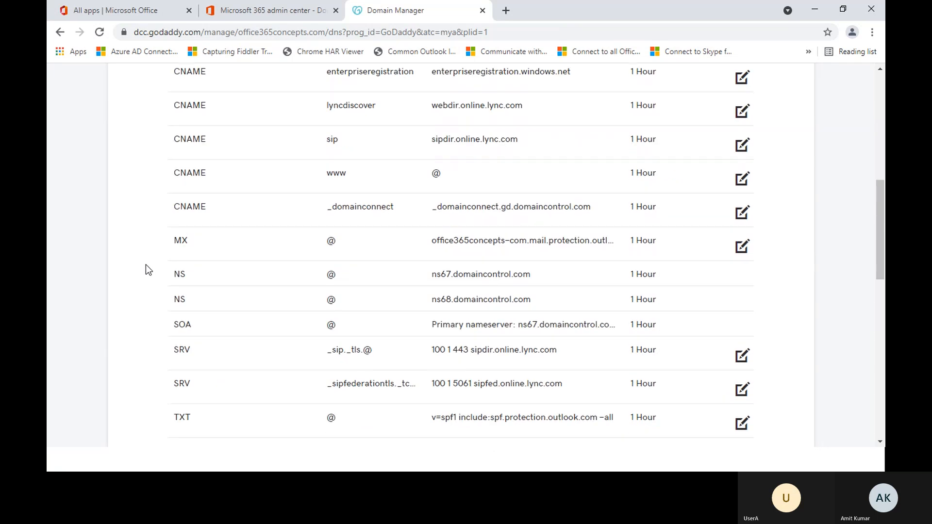
scroll(145, 264, down, 4)
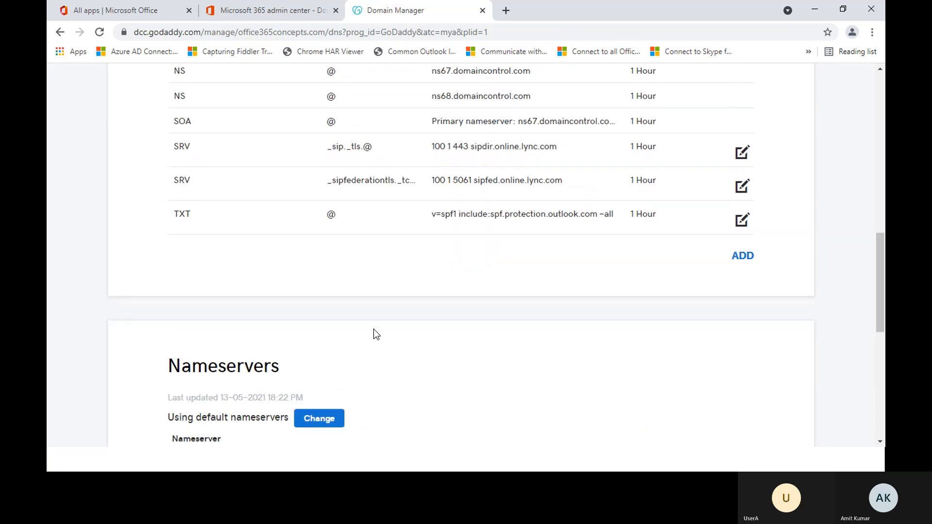
scroll(376, 334, up, 2)
scroll(376, 334, up, 4)
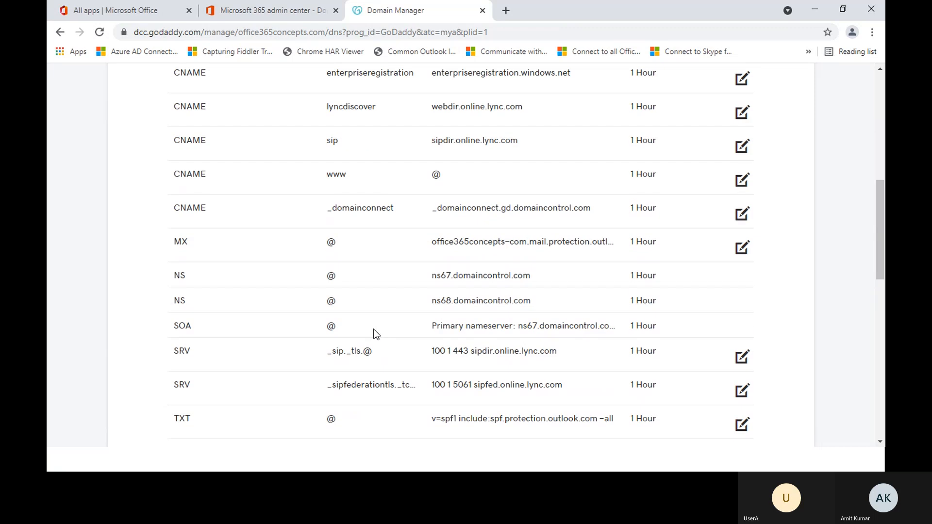
scroll(377, 334, up, 2)
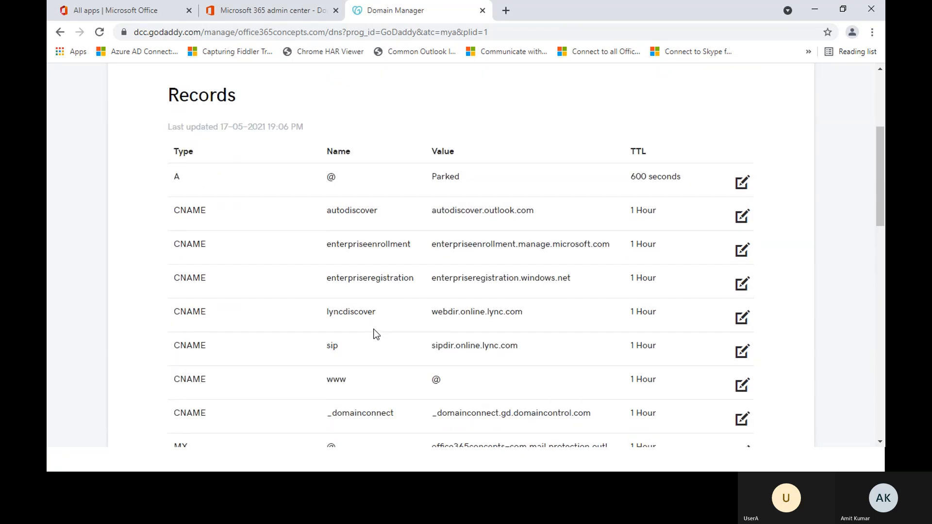
scroll(377, 334, up, 4)
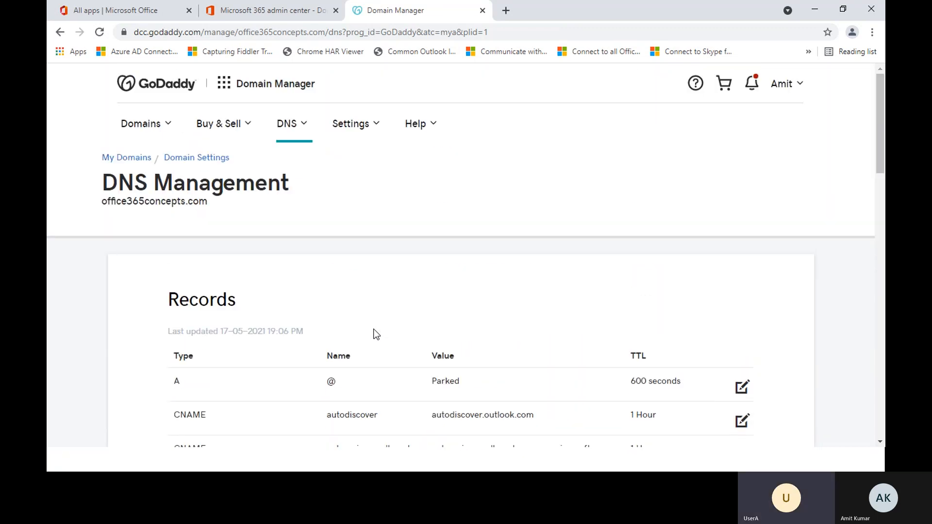
scroll(375, 333, down, 16)
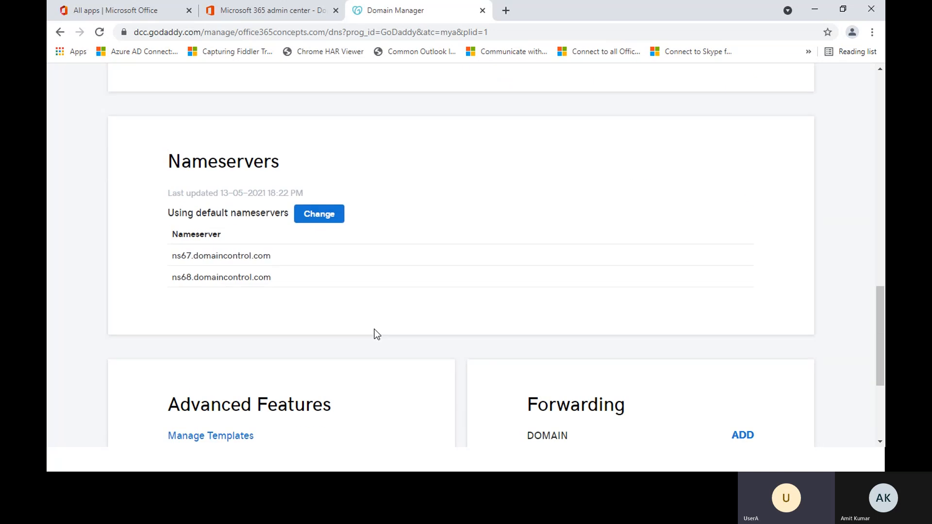
scroll(535, 289, up, 4)
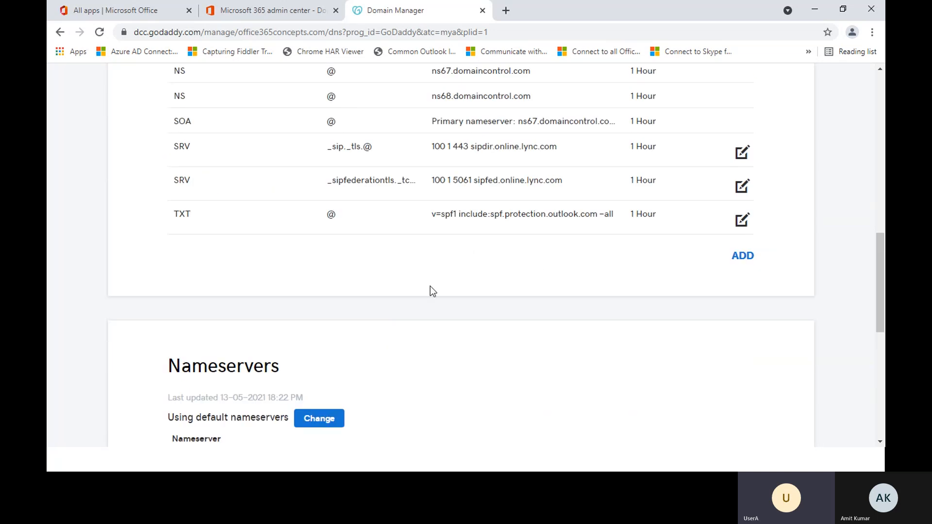
scroll(436, 296, down, 4)
scroll(441, 305, up, 16)
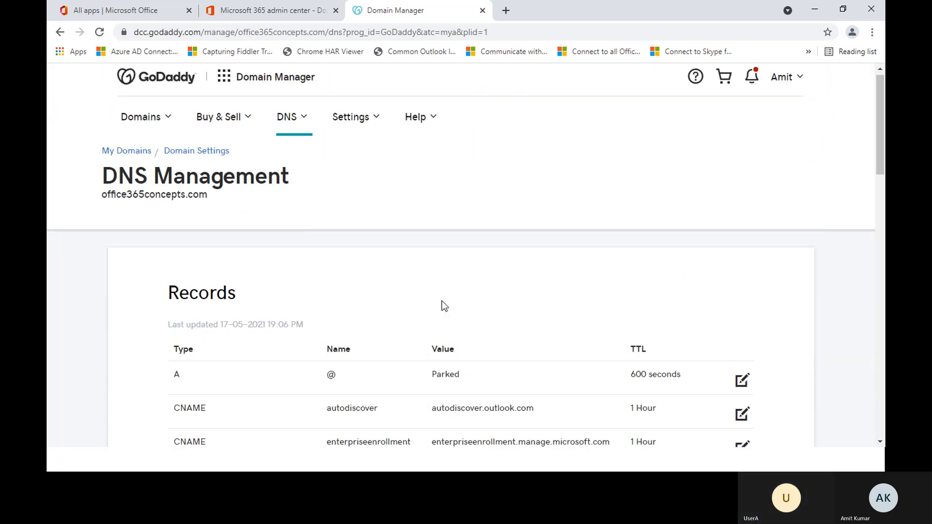
Step: Switch to the Microsoft 365 admin center, start adding a new active user and choose office365concepts.com as the username domain
click(270, 10)
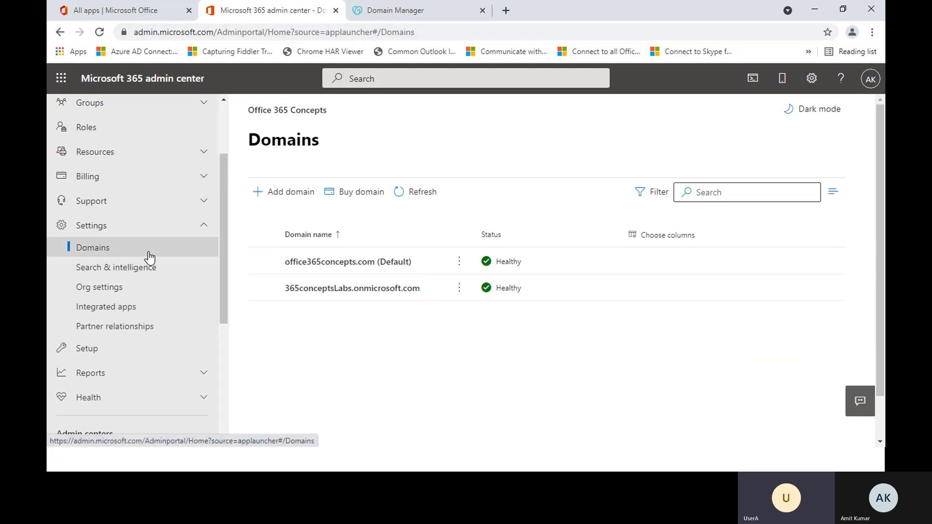
scroll(131, 238, up, 3)
click(97, 155)
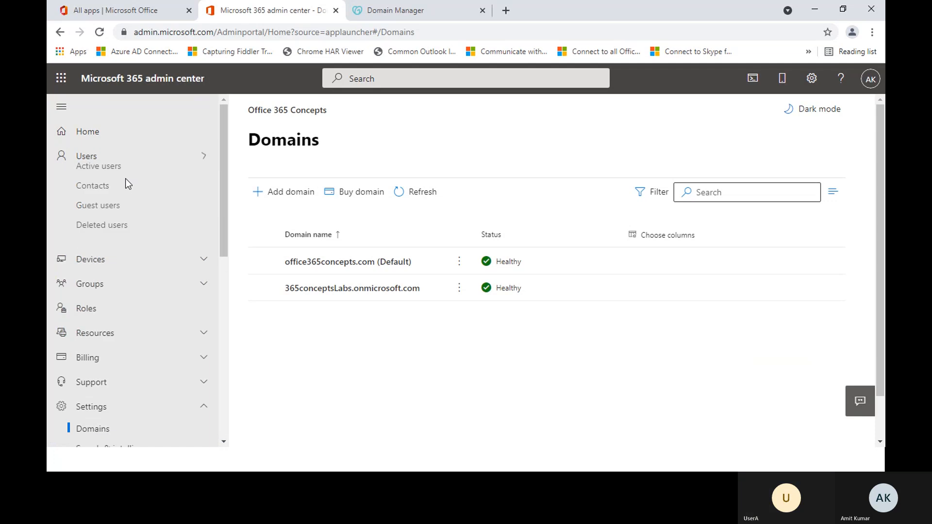
click(124, 179)
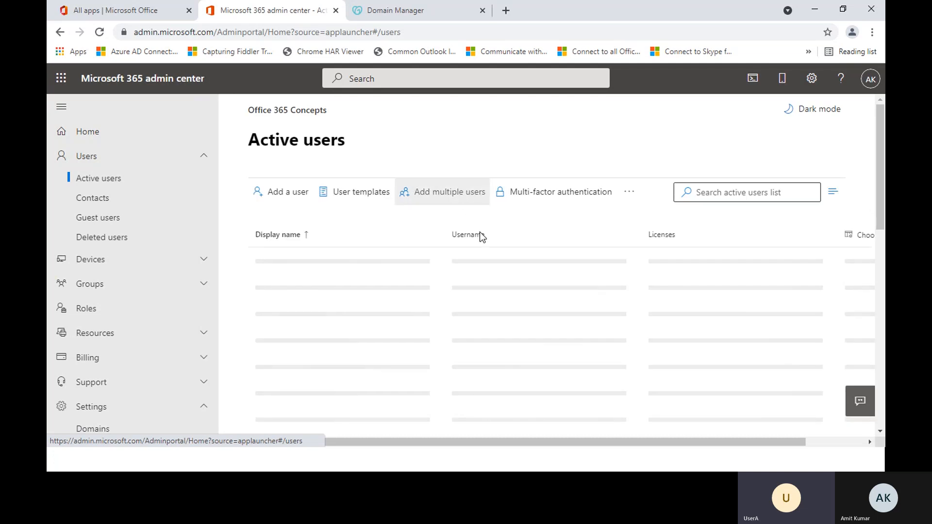
click(286, 193)
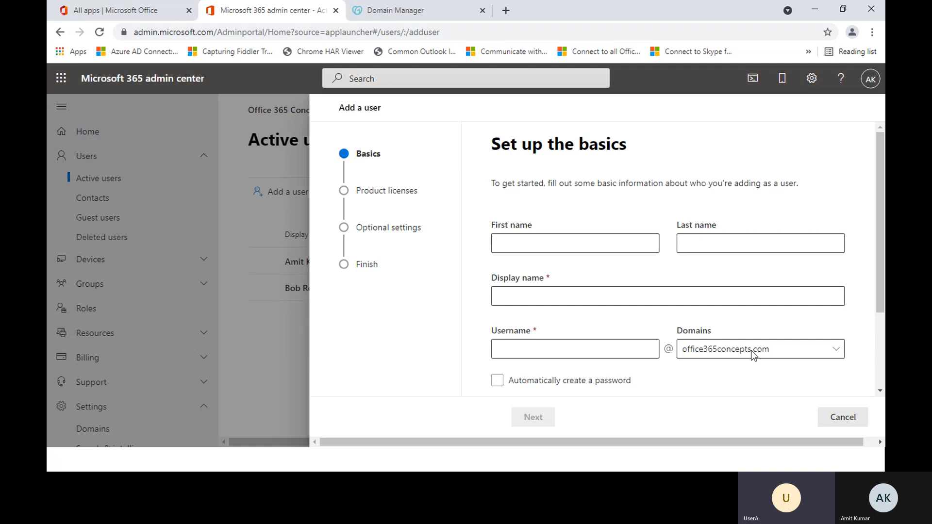
click(781, 356)
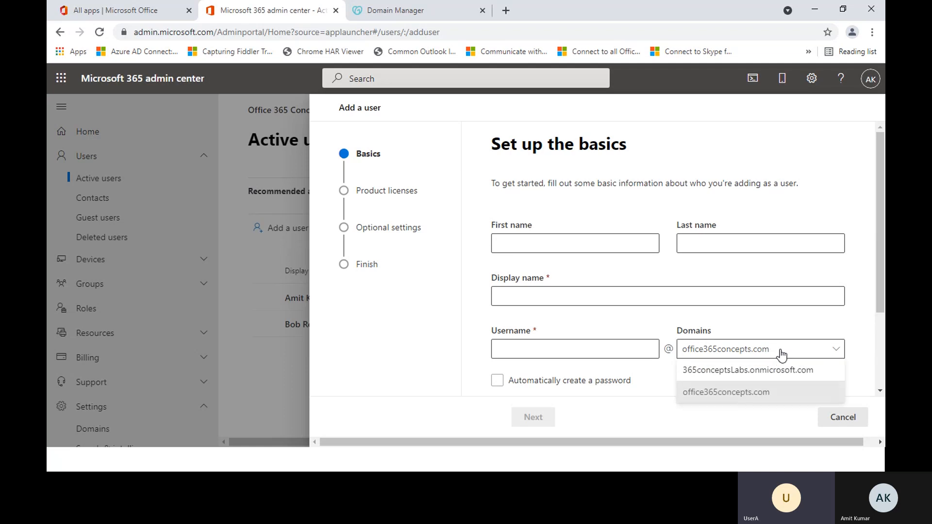
click(742, 392)
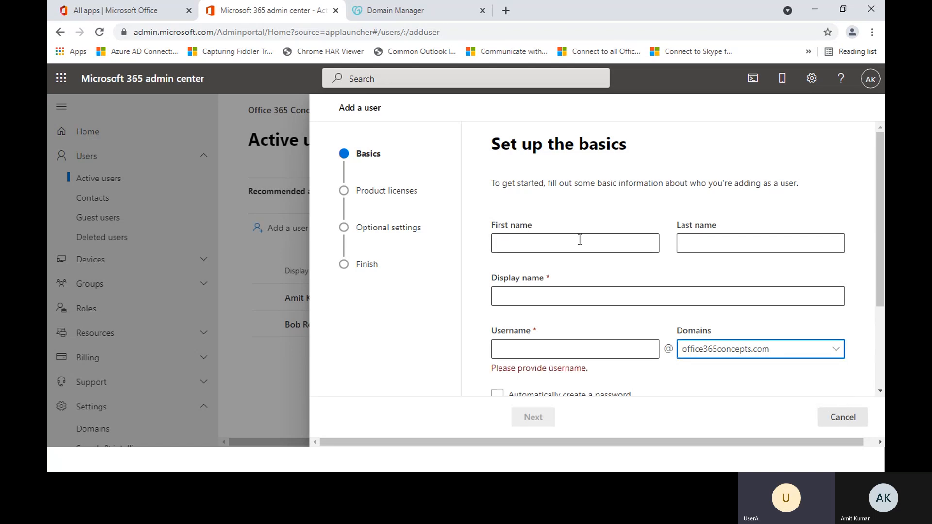
Step: Fill in the new user's first name user, last name a and username usera, and discard the form without creating the user
click(547, 240)
text(user)
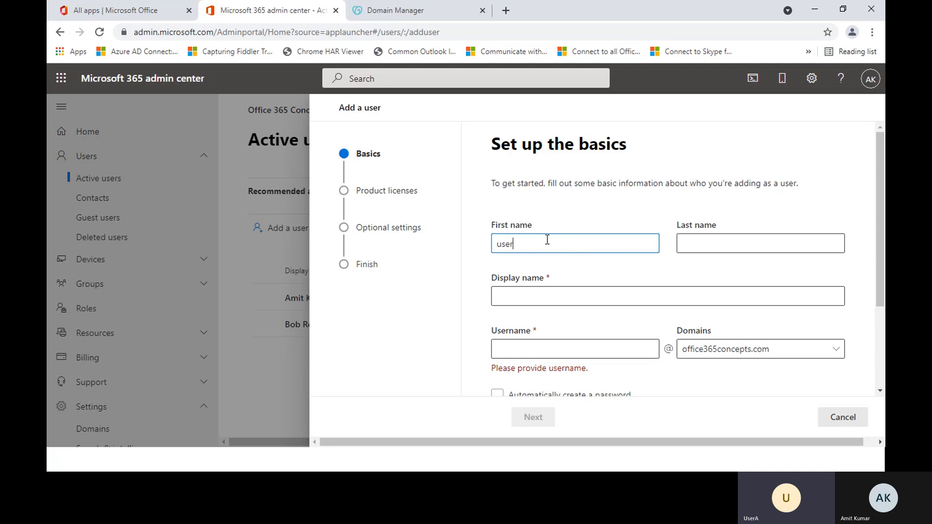
key(Tab)
text(a)
key(Tab)
key(Tab)
text(user)
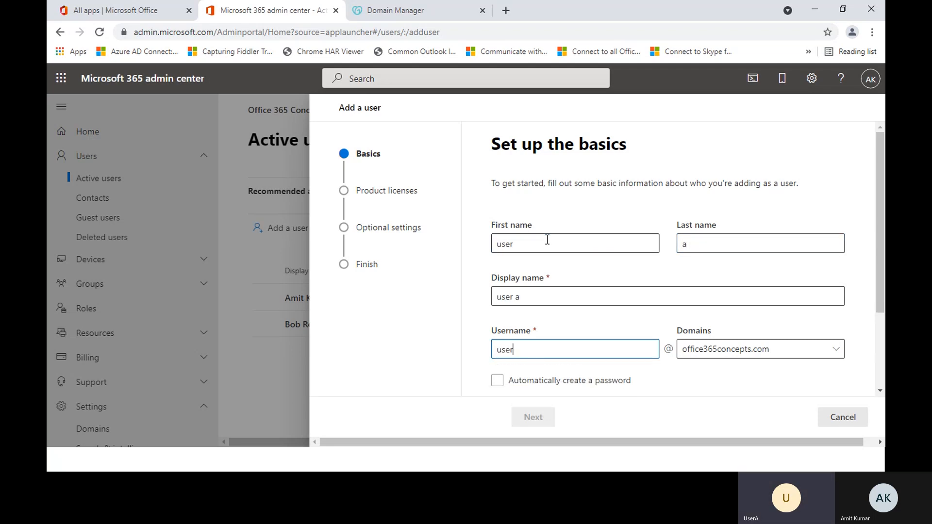
text(a)
scroll(662, 318, down, 2)
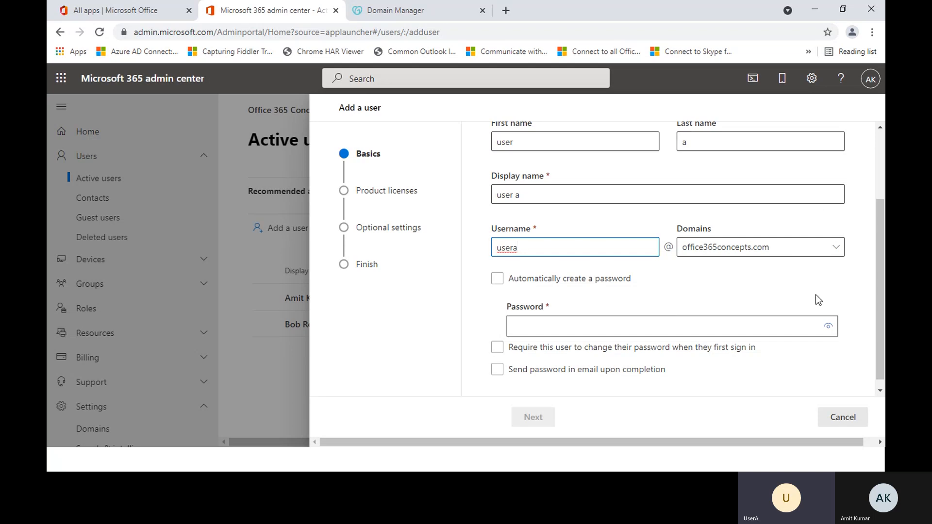
scroll(814, 301, up, 2)
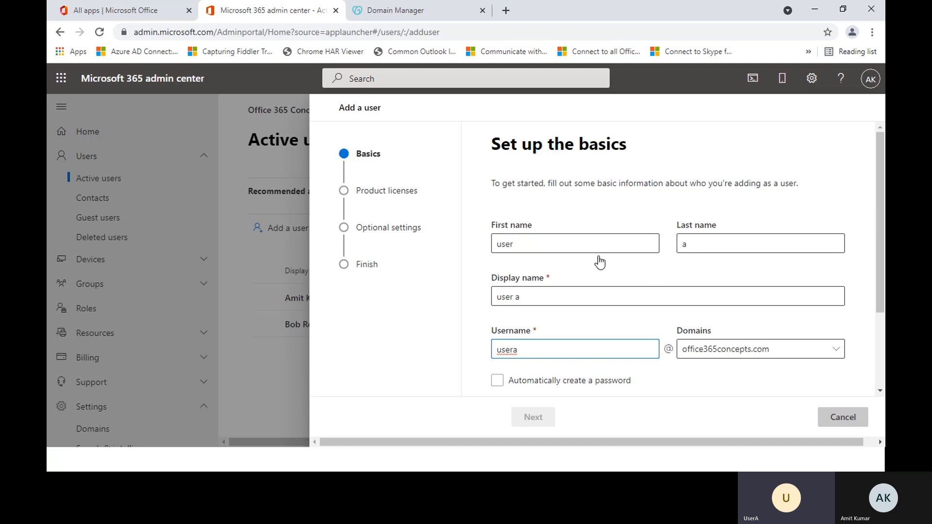
key(Escape)
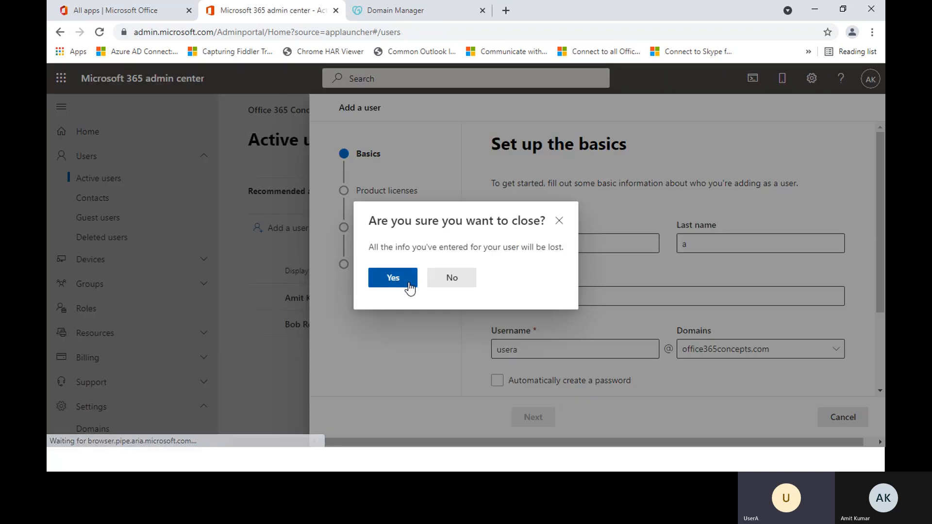
click(405, 285)
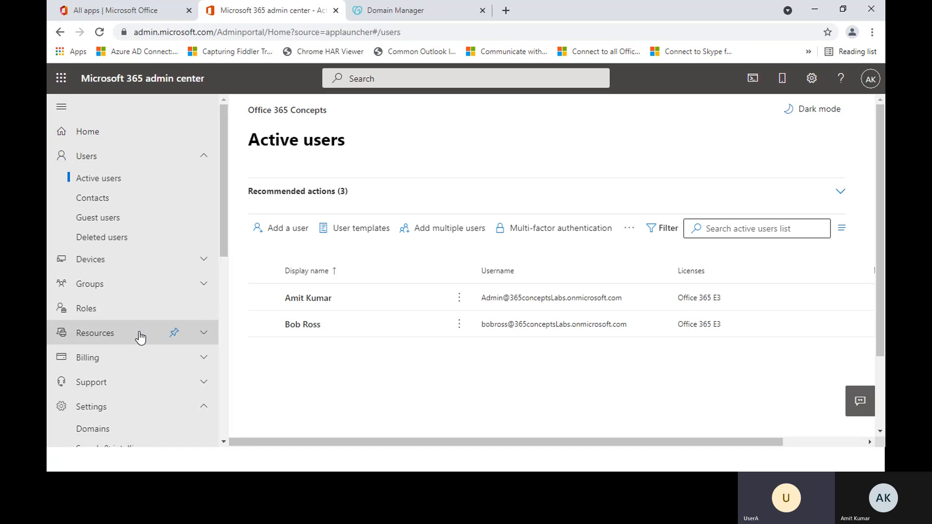
Step: Open the office365concepts.com domain details from the domains list
click(106, 429)
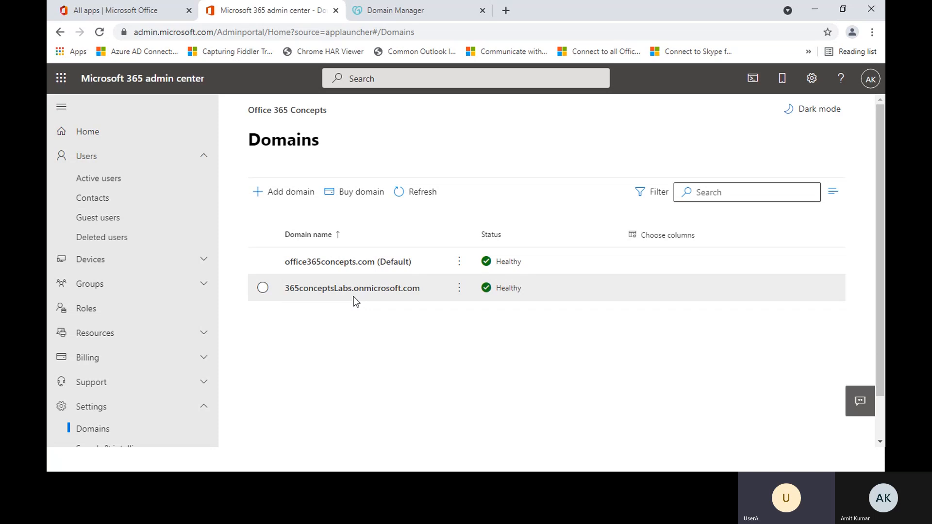
click(263, 261)
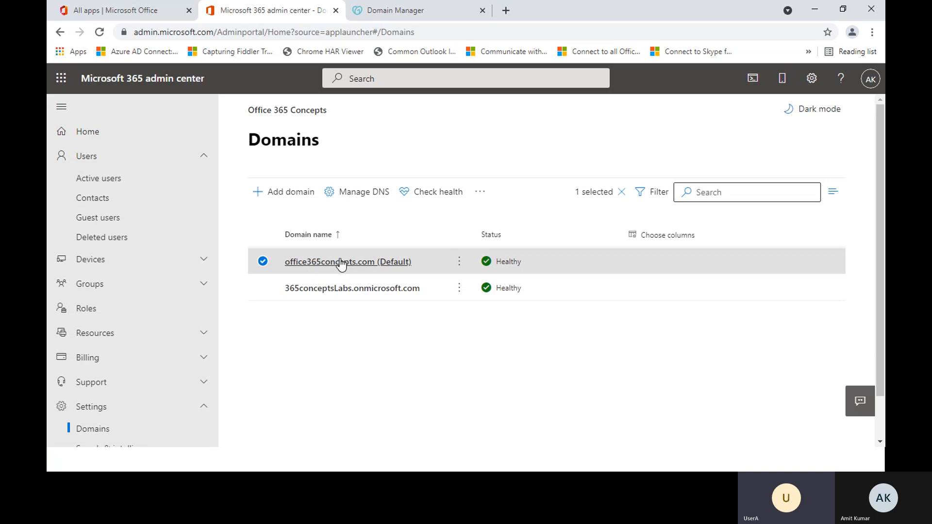
click(342, 265)
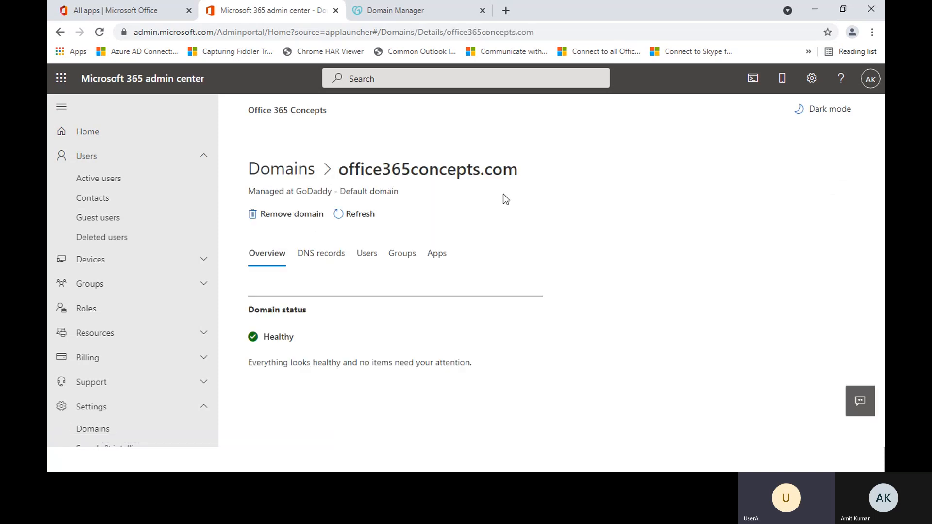
Step: Start removing office365concepts.com, set 365conceptsLabs.onmicrosoft.com as the new default domain, and close the pane
click(293, 214)
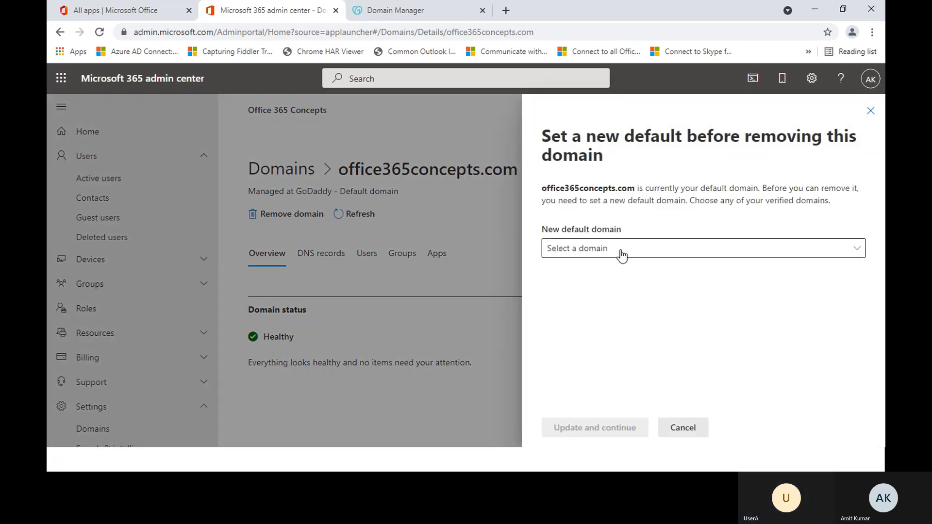
click(622, 256)
click(601, 273)
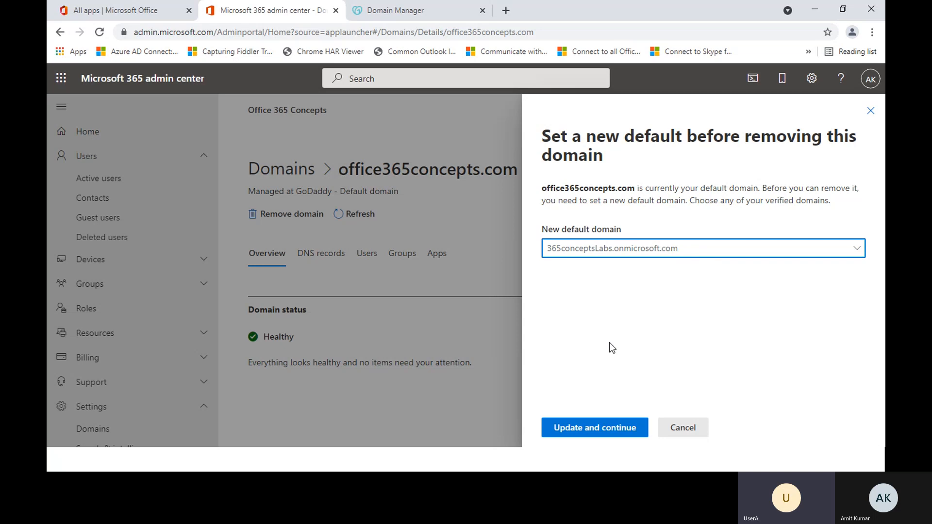
click(588, 434)
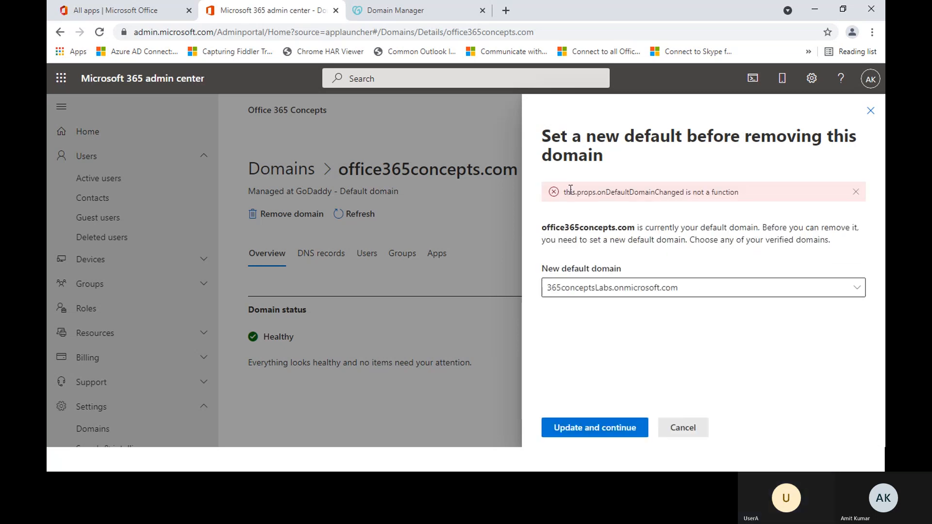
drag(571, 190, 752, 194)
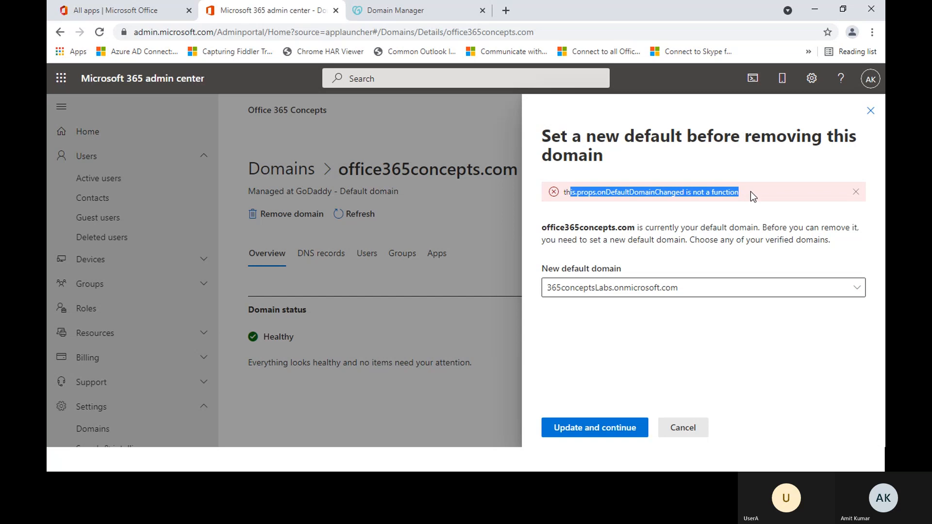
click(750, 191)
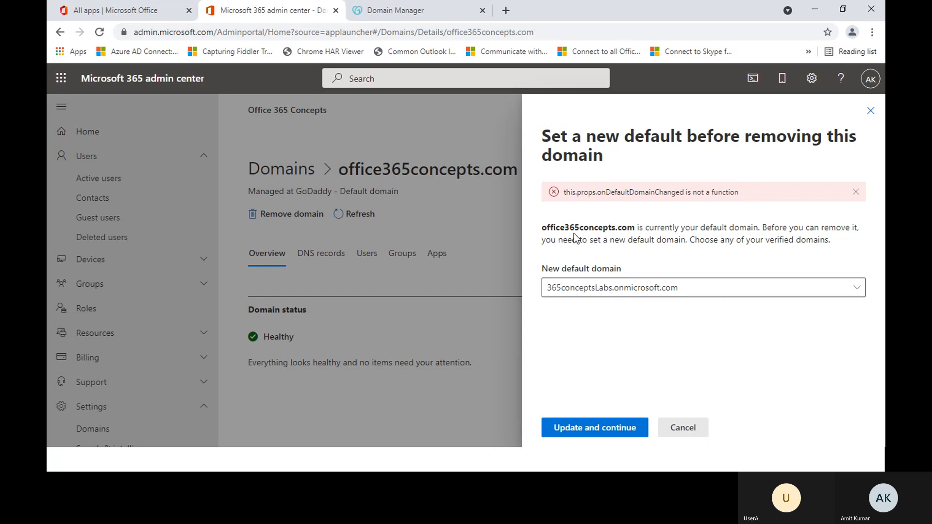
click(693, 429)
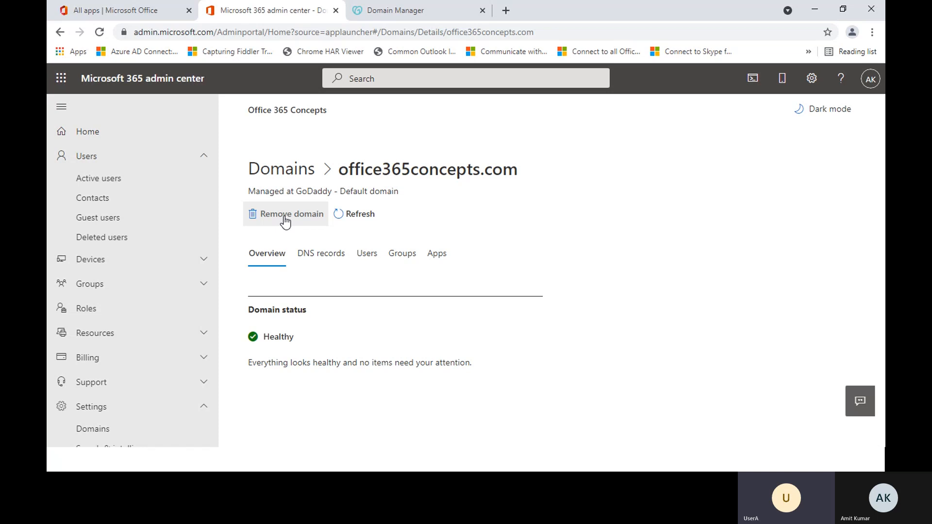
Step: Reopen office365concepts.com from the domains list and remove it from the tenant
click(292, 178)
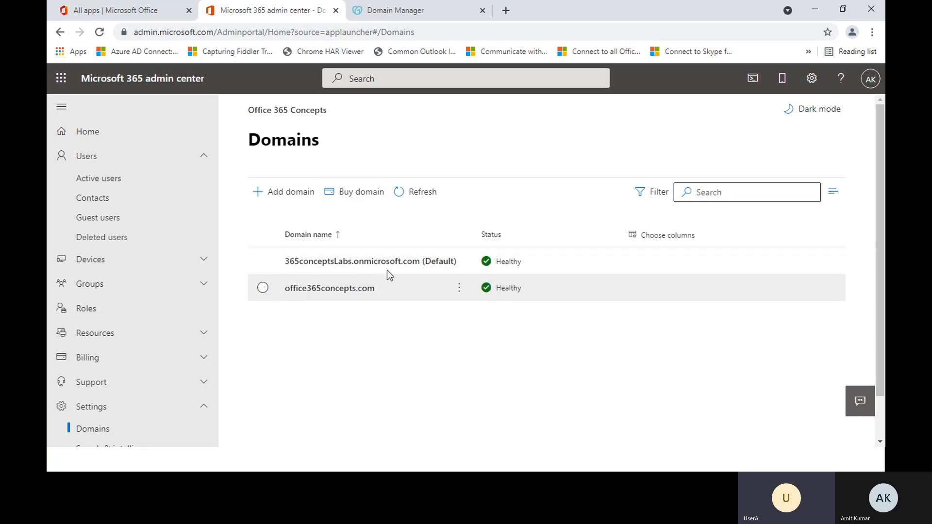
click(335, 291)
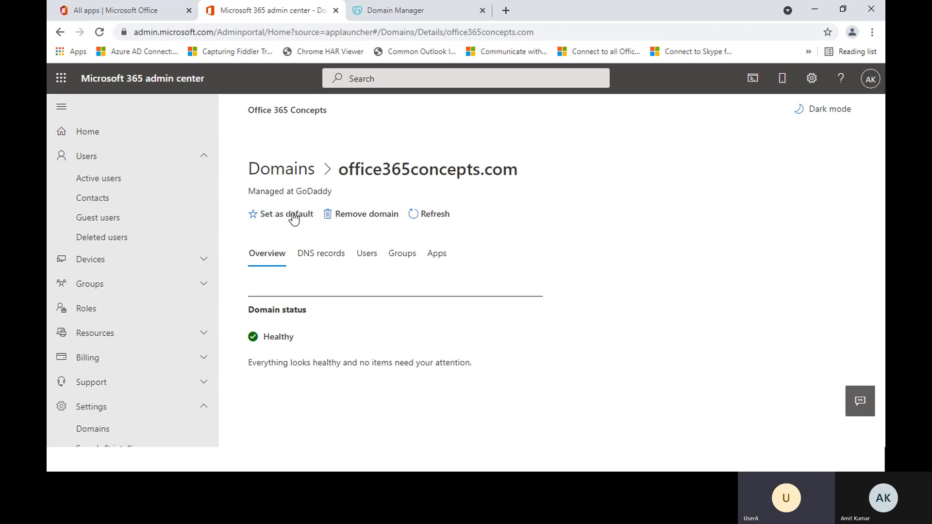
click(350, 226)
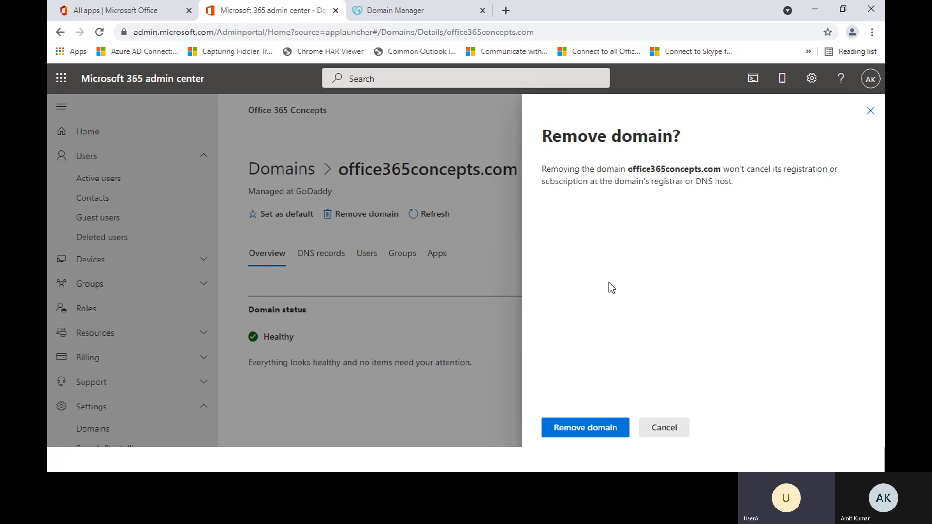
click(587, 429)
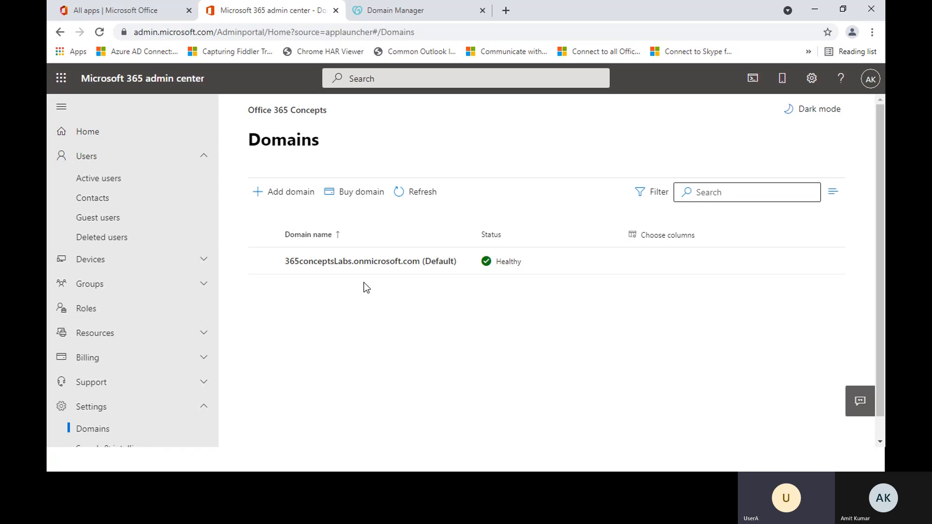
Step: Switch to the PowerPoint slide show and advance to the first bullet of the "Topics we covered" slide
key(alt+Tab)
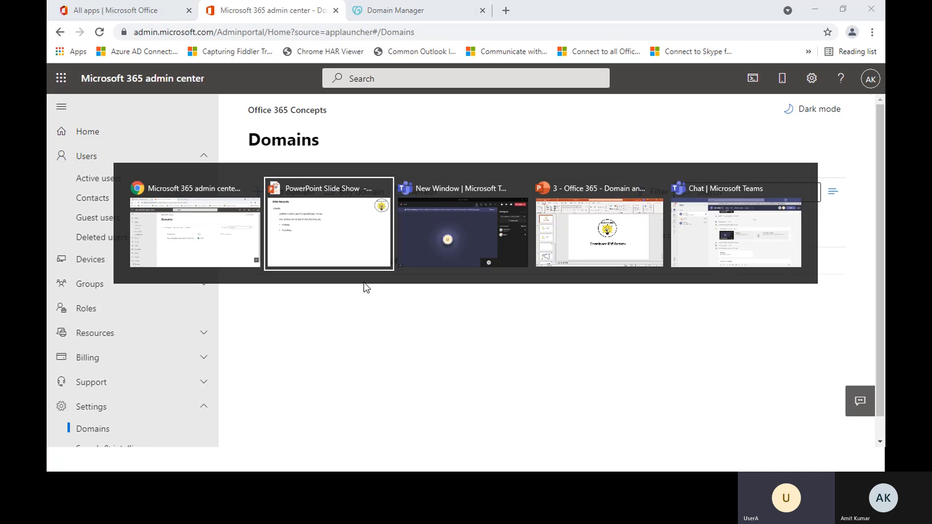
key(alt+Tab)
key(alt+Tab)
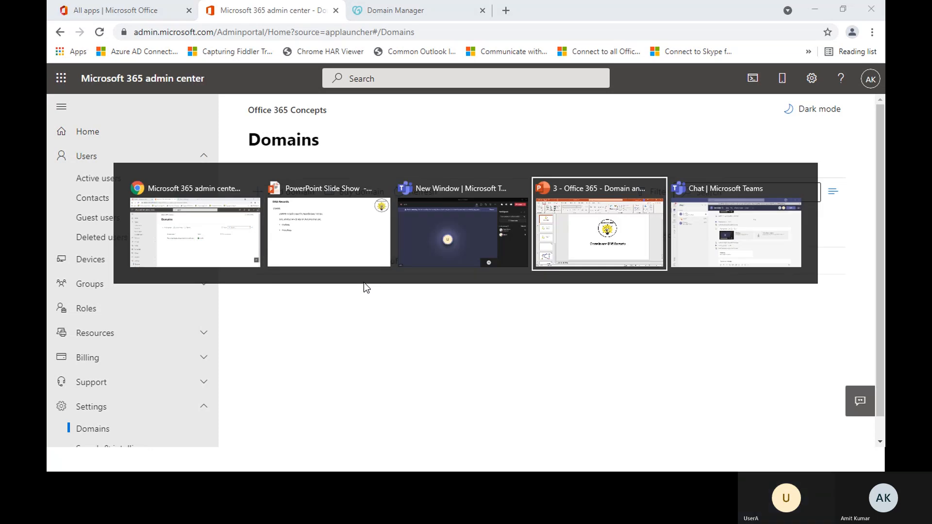
key(alt+shift+Tab)
key(alt+shift+Tab)
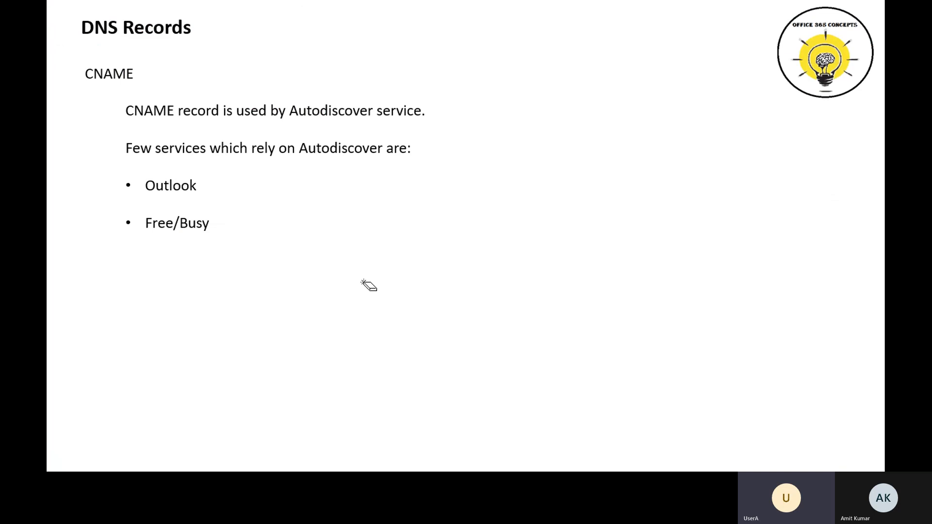
key(Right)
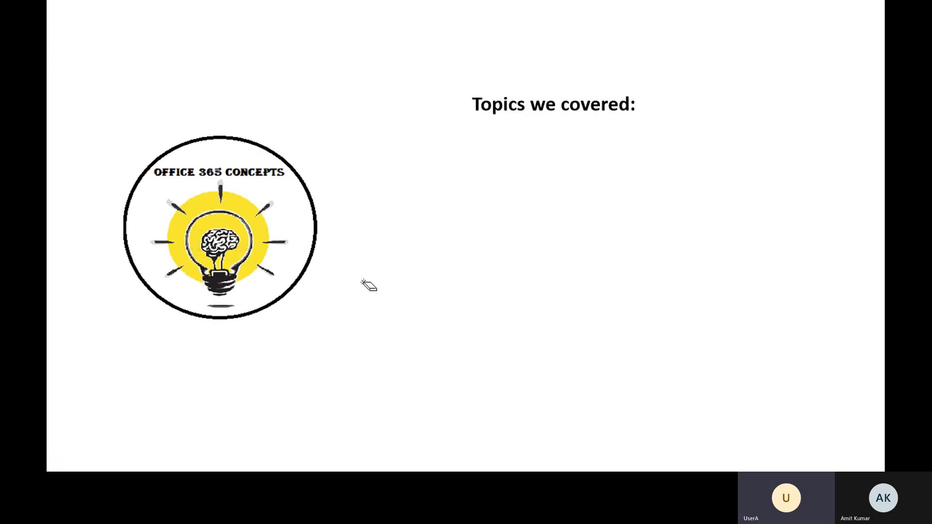
key(Right)
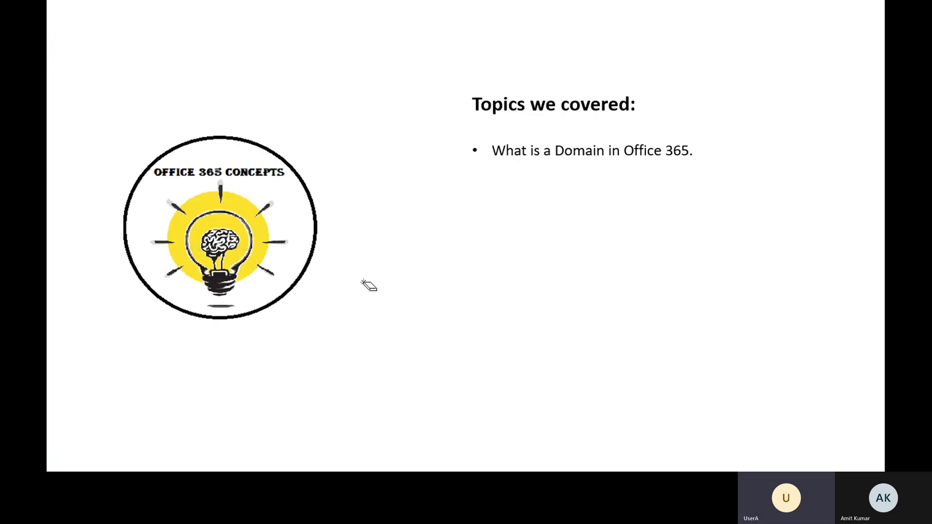